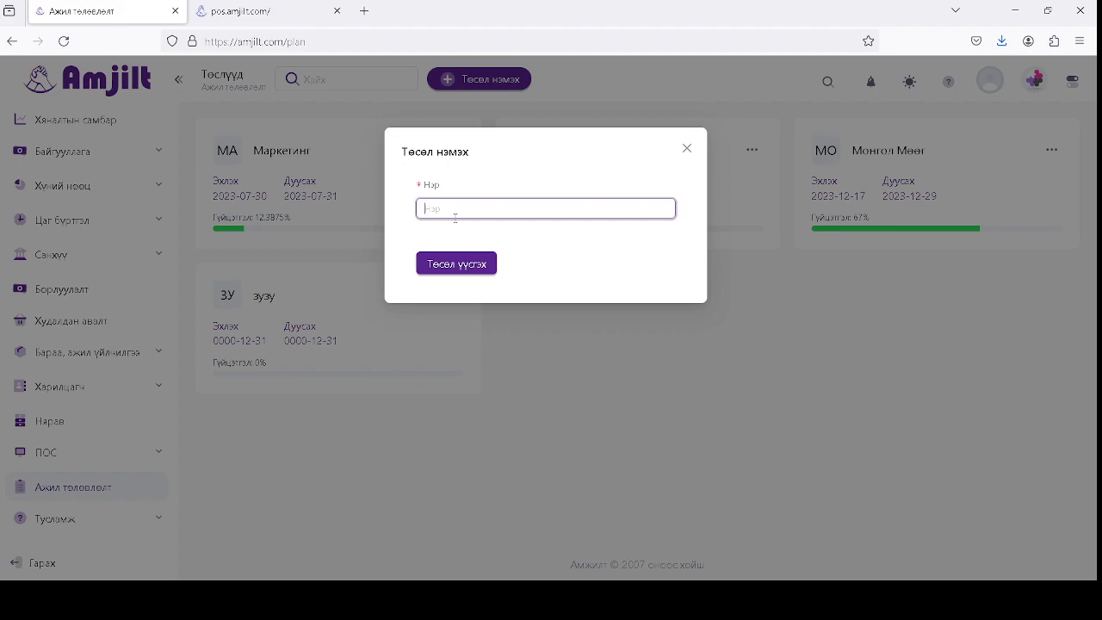
# - Create the new project with the name "Сарын төлөвлөгөө" and open its board
pyautogui.write('рын төлөвлөгөө')
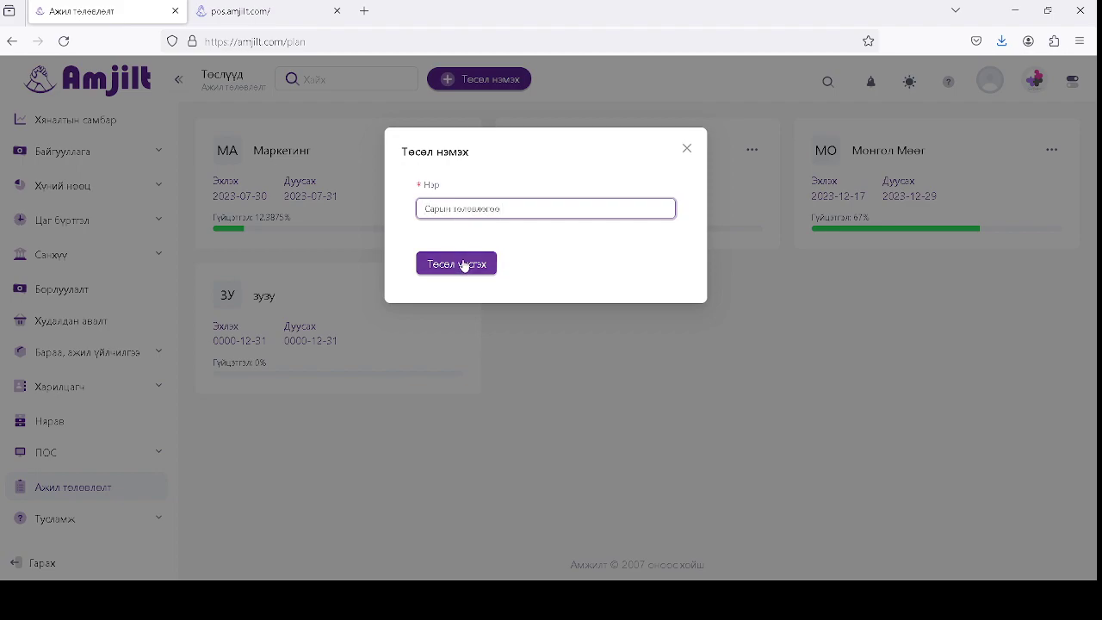
pyautogui.click(454, 271)
pyautogui.click(454, 270)
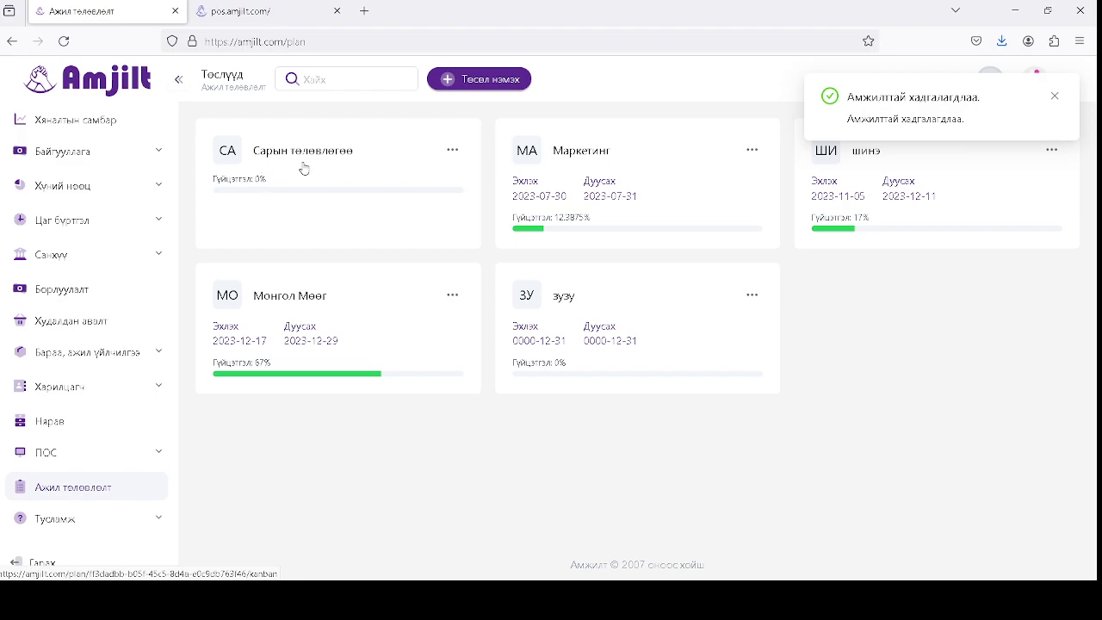
pyautogui.click(358, 168)
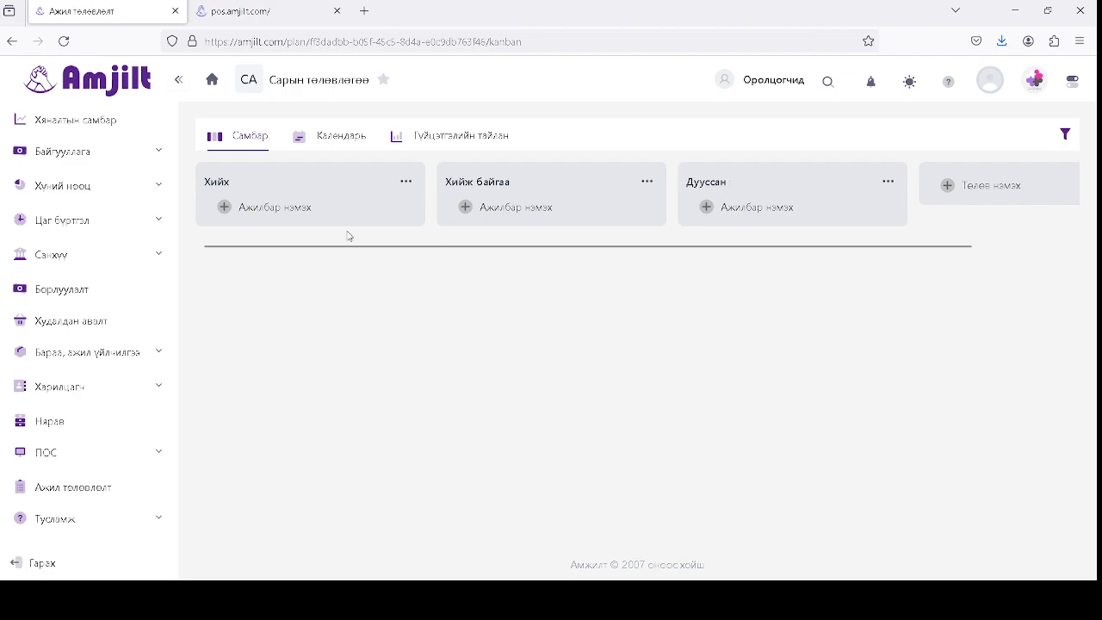
# - Add a task named "7 хоногын төлөвлөгөө" to the "Хийх" column
pyautogui.click(228, 209)
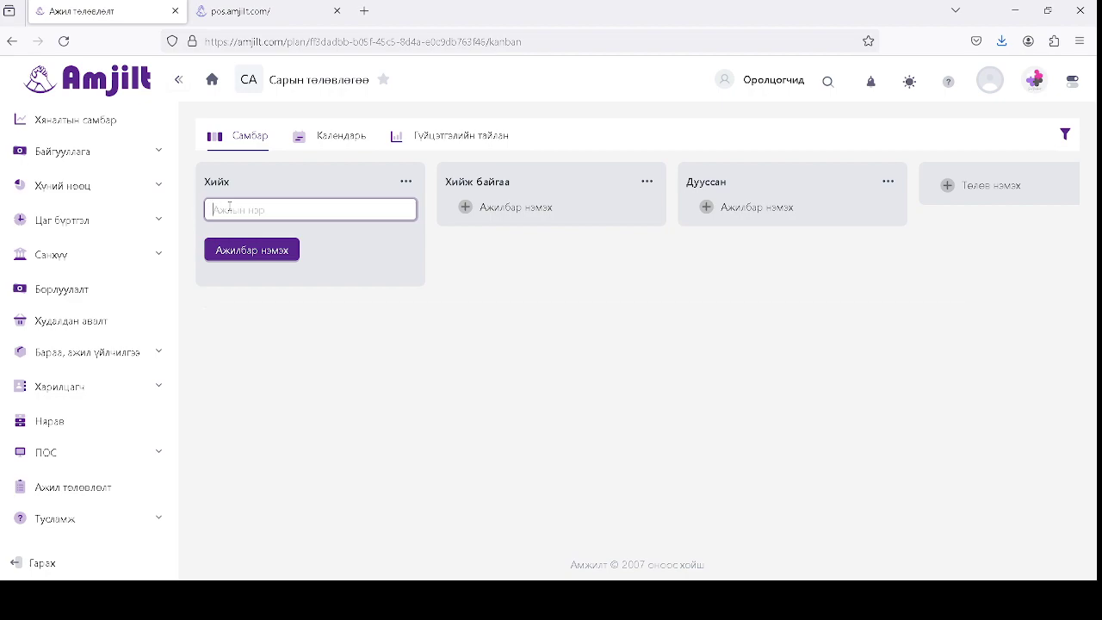
pyautogui.write('7 хоногын төлөвлөгөө')
pyautogui.press('Return')
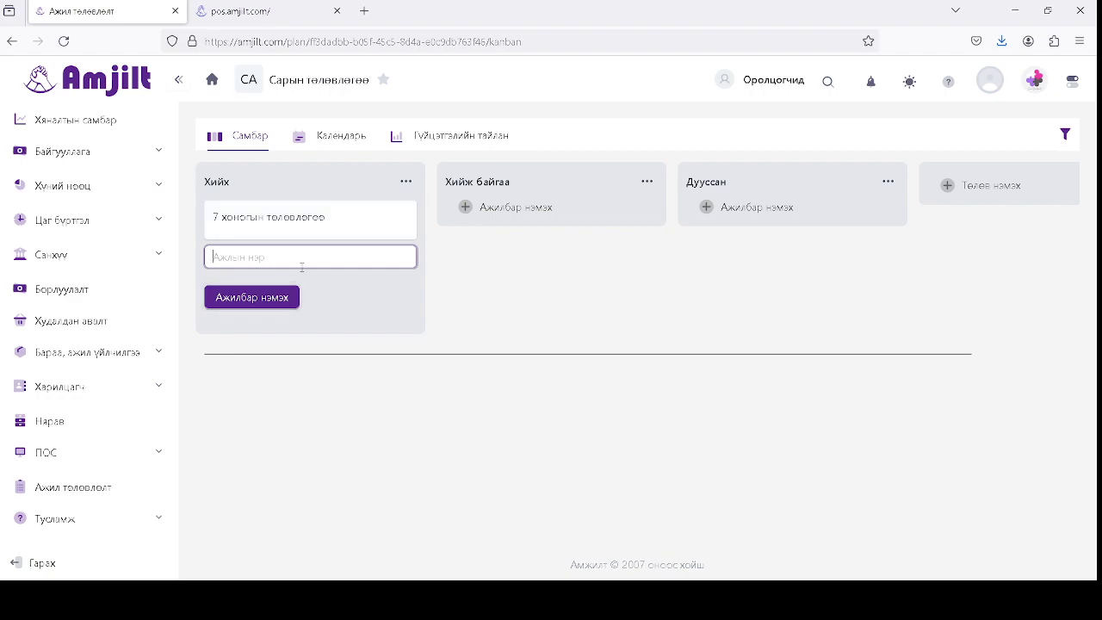
pyautogui.click(458, 281)
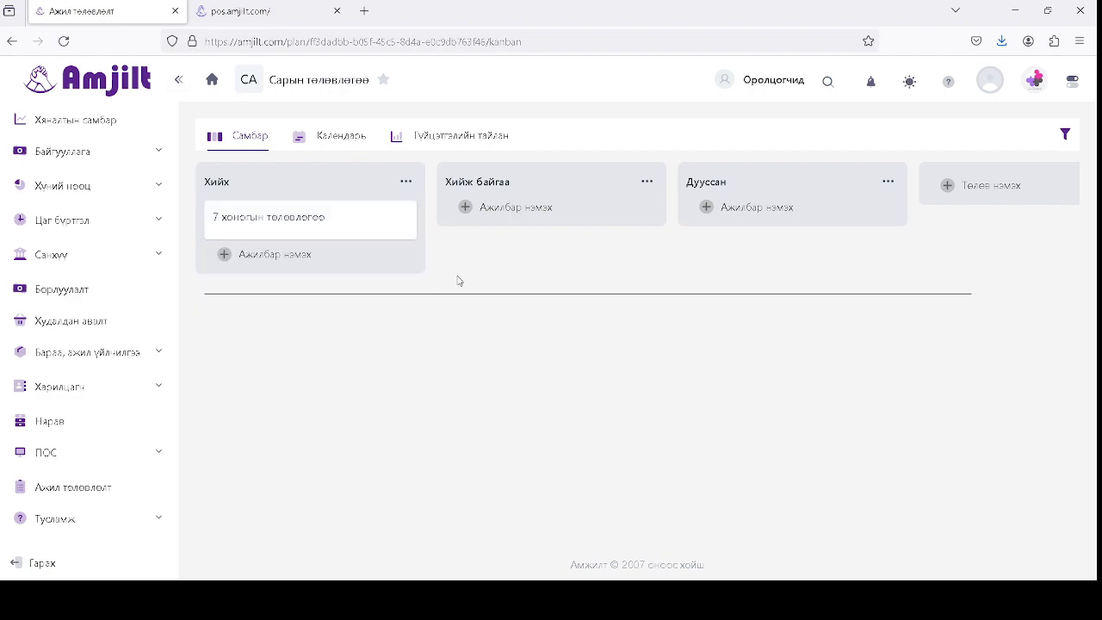
# - Give the task "7 хоногын төлөвлөгөө" the description "тайлбар" with the income and expense chart image inserted below it, and save the description
pyautogui.click(264, 222)
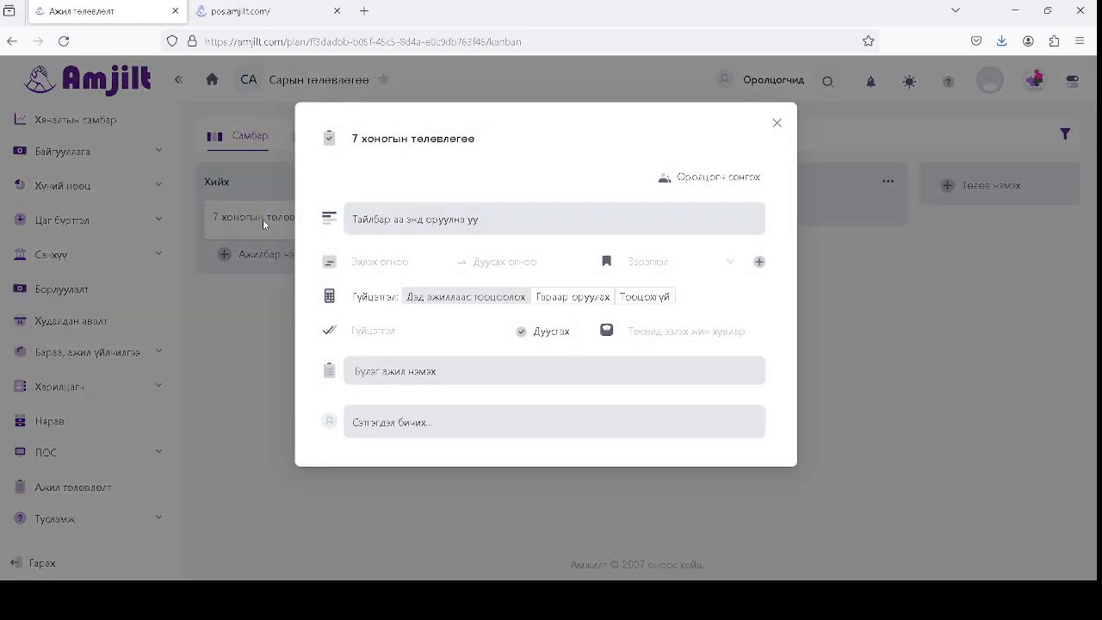
pyautogui.click(482, 218)
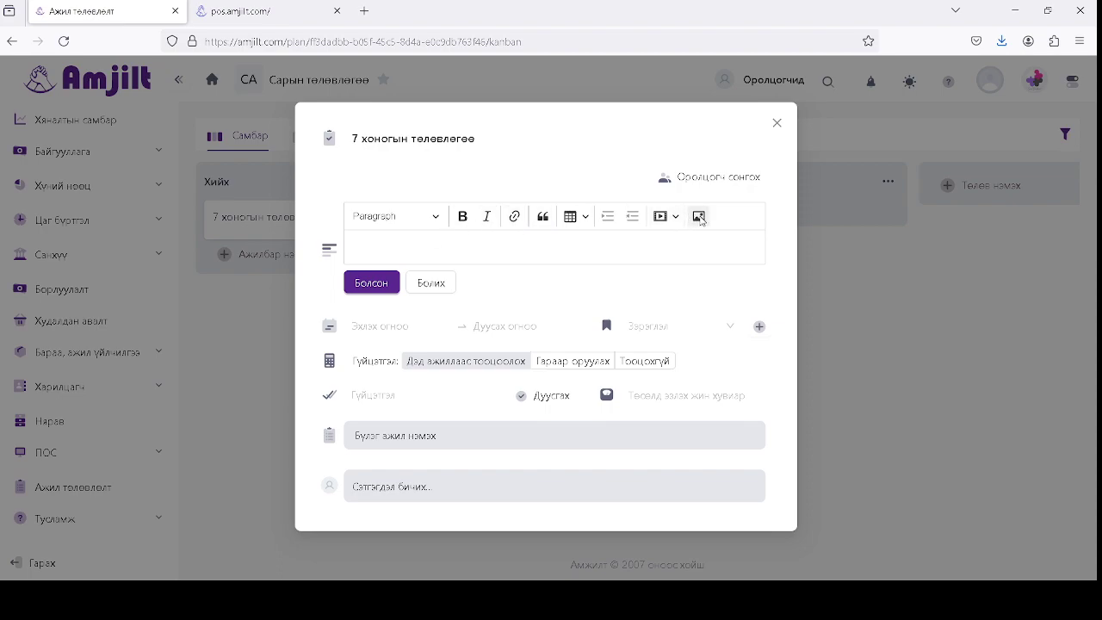
pyautogui.click(515, 247)
pyautogui.write('тайлбар')
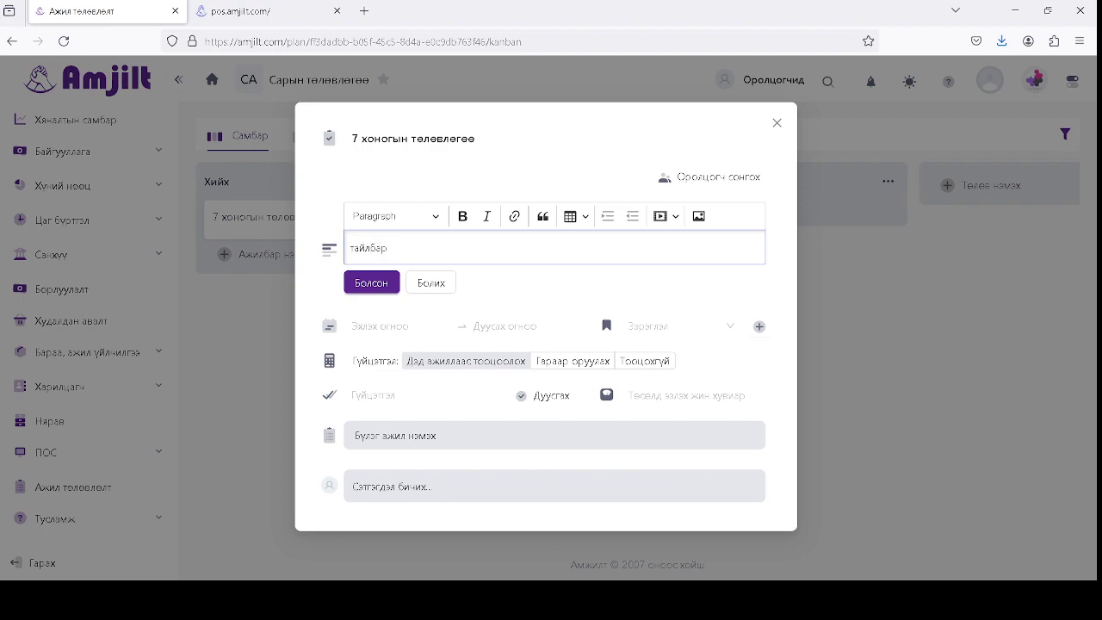
pyautogui.click(698, 217)
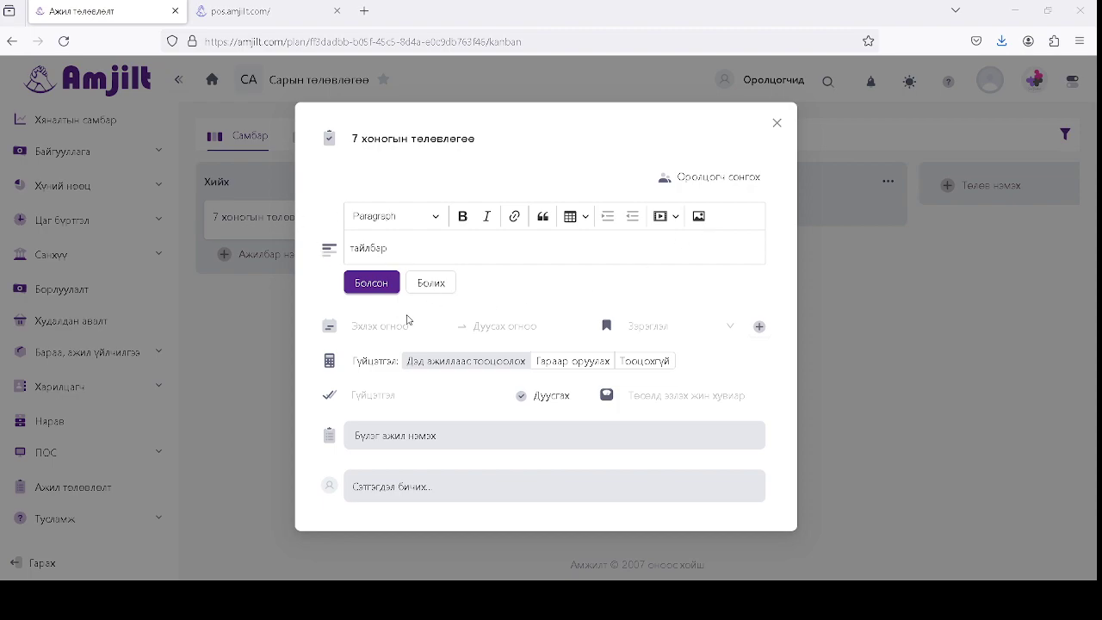
pyautogui.press('Return')
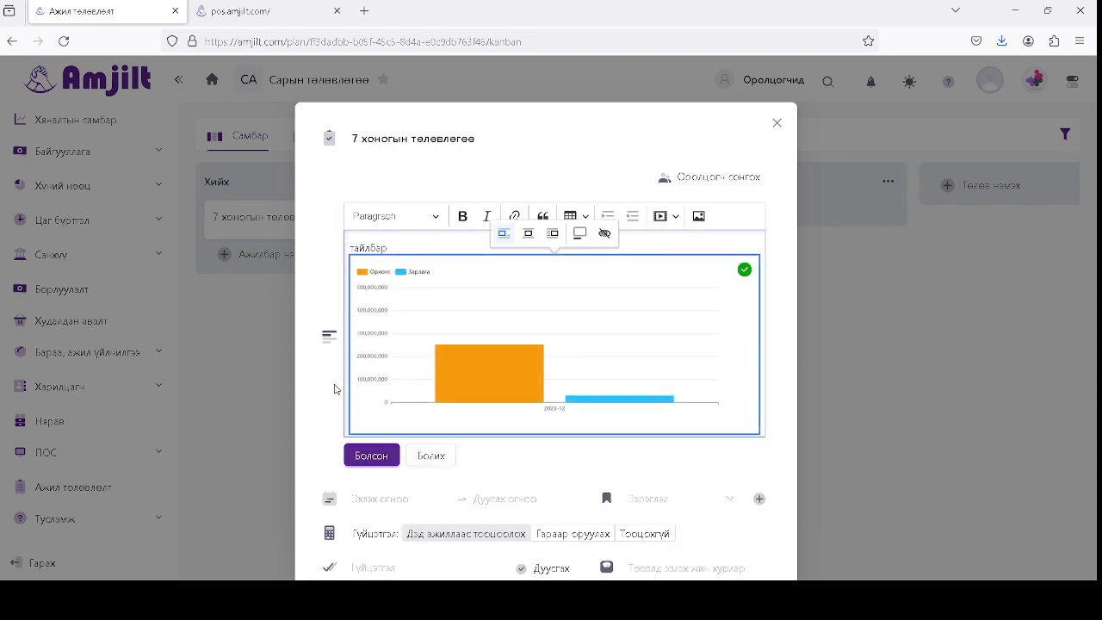
pyautogui.scroll(-2, 336, 389)
pyautogui.scroll(1, 336, 390)
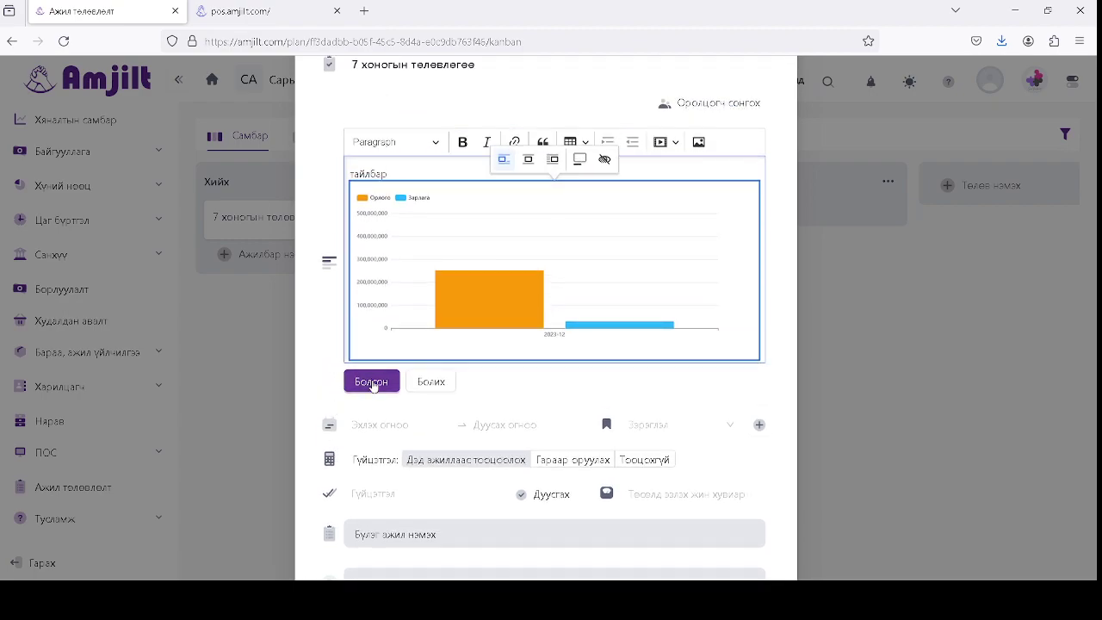
pyautogui.click(376, 384)
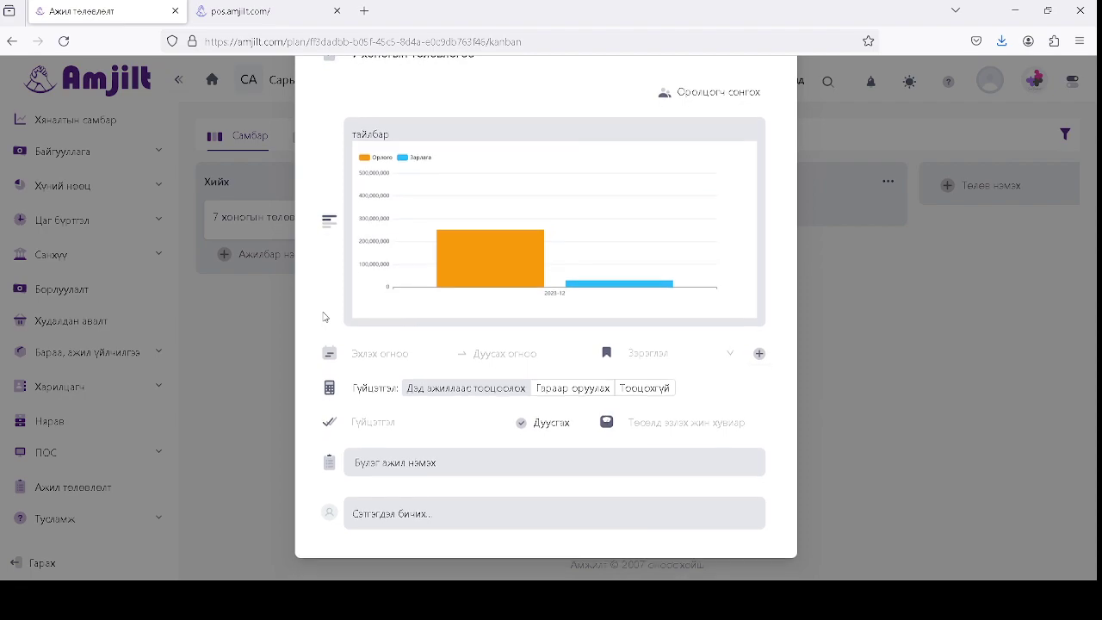
# - Set the task's start date to 2024-01-11 and its end date to 2024-01-17
pyautogui.click(377, 358)
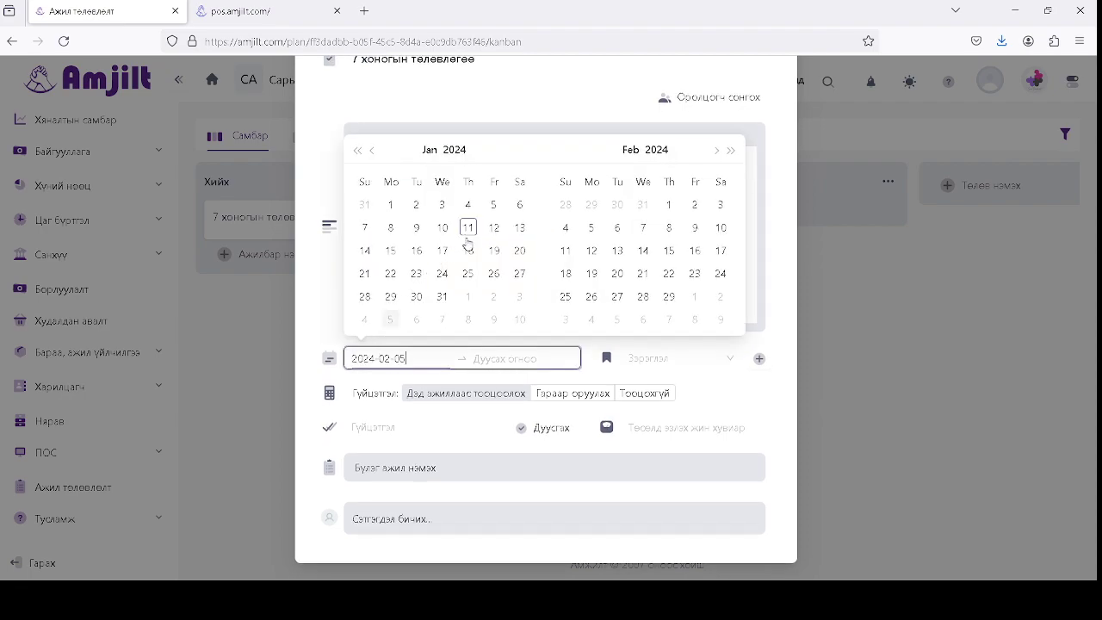
pyautogui.click(469, 231)
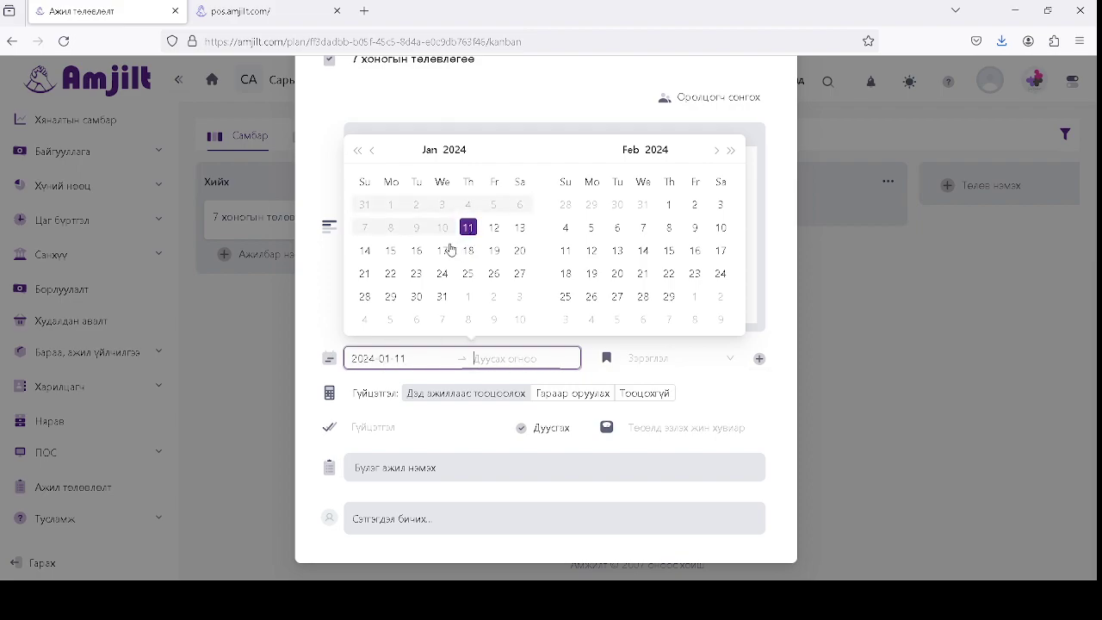
pyautogui.click(446, 249)
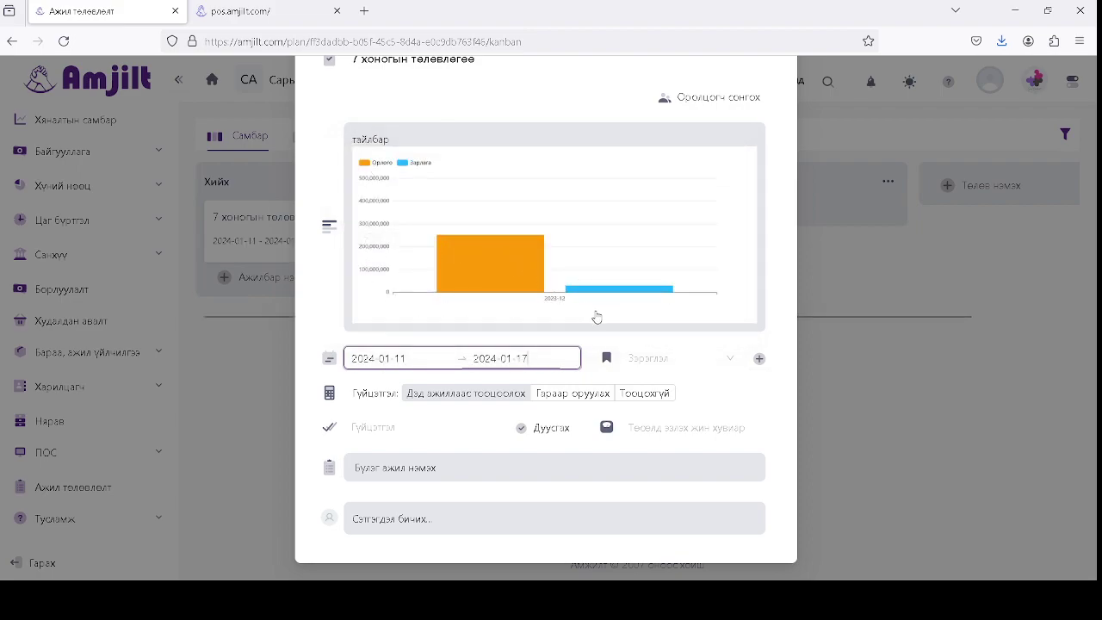
# - Set the task's priority to "Чухал", and look at the form for adding a custom priority without saving one
pyautogui.click(640, 358)
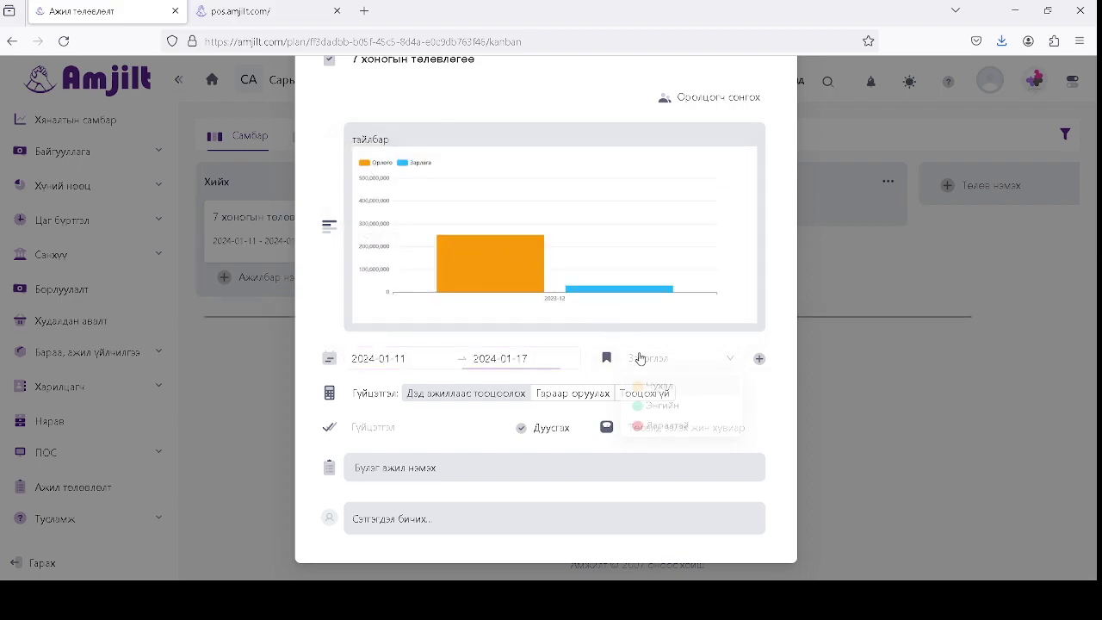
pyautogui.click(663, 394)
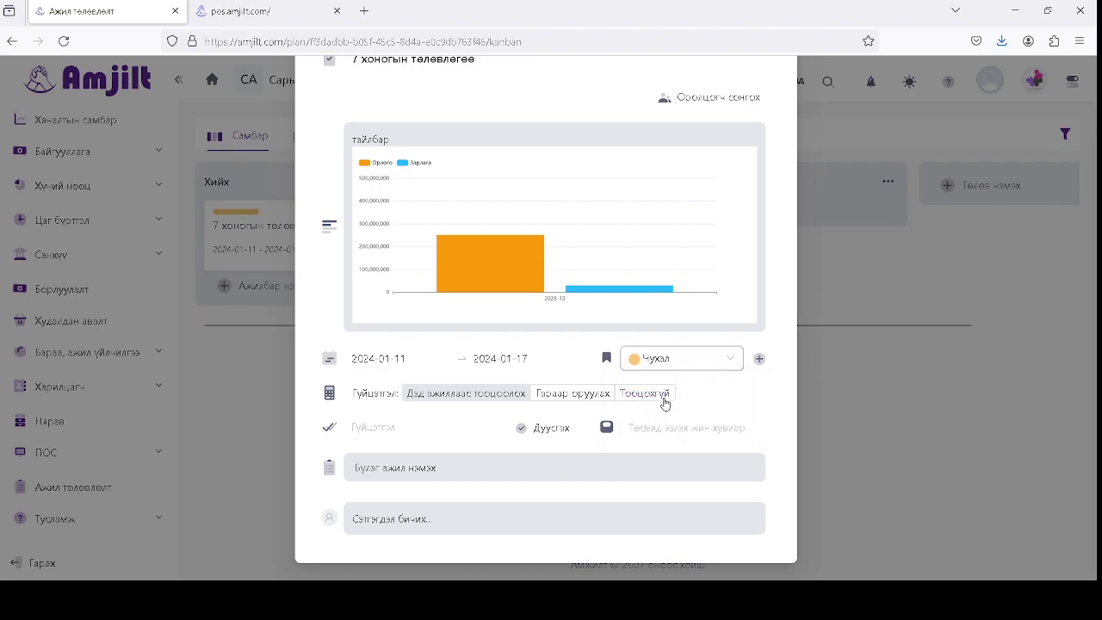
pyautogui.click(761, 360)
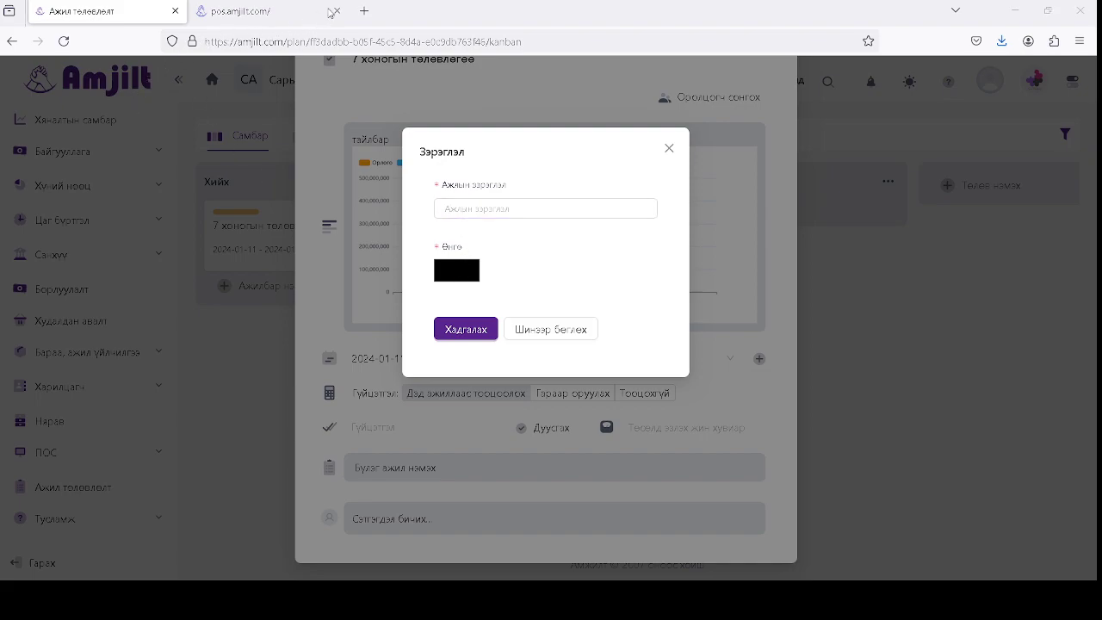
pyautogui.click(669, 151)
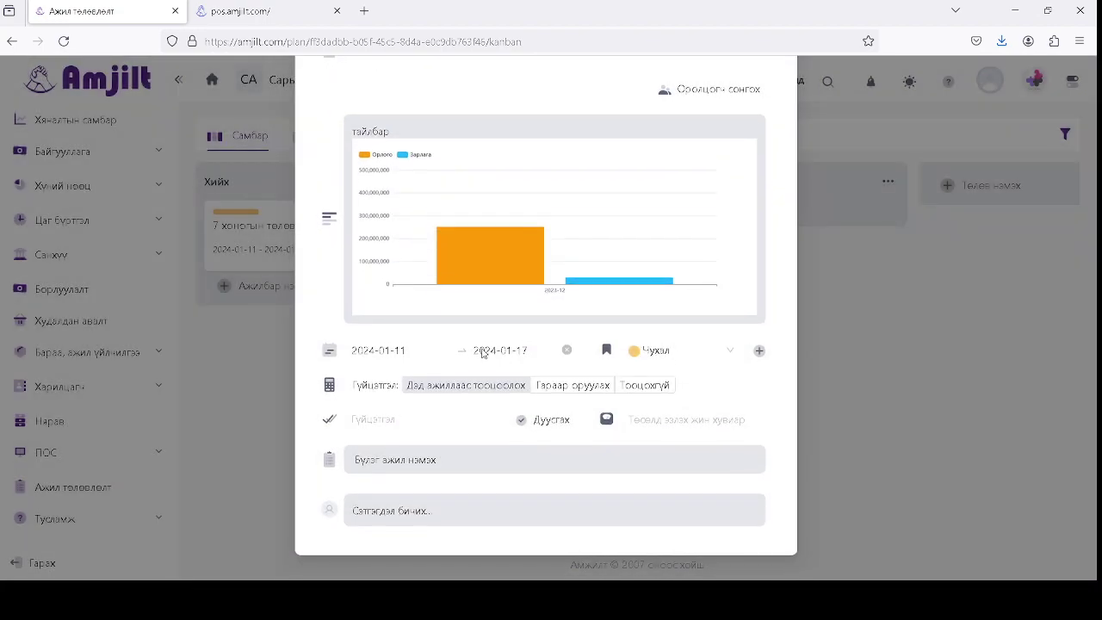
# - Add a work group named "1 өдөр төлөвлөгөө" to the task
pyautogui.click(408, 467)
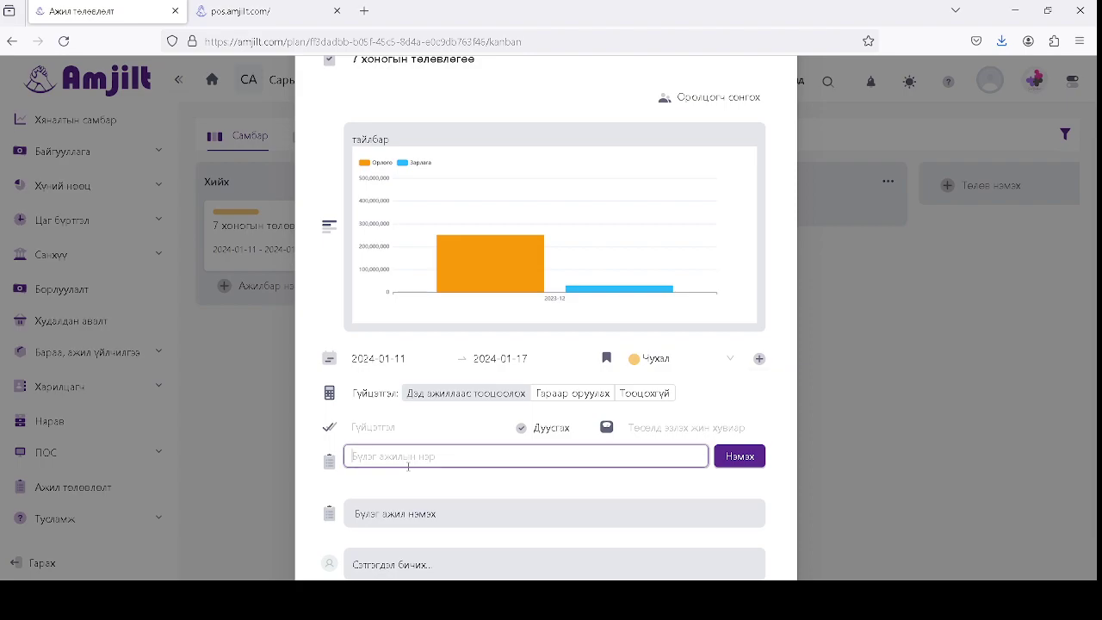
pyautogui.write('1 едер төлөвлөгөө')
pyautogui.press('Return')
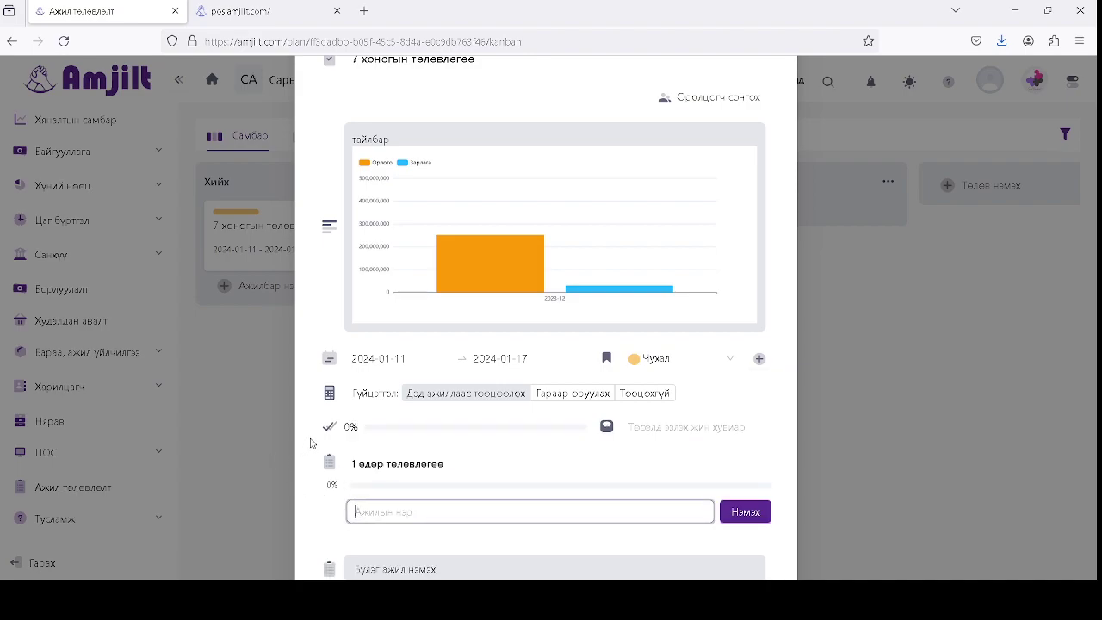
# - Add the subtasks "борлуулалт" and "худалдан авалт" to the "1 өдөр төлөвлөгөө" group
pyautogui.scroll(-2, 310, 442)
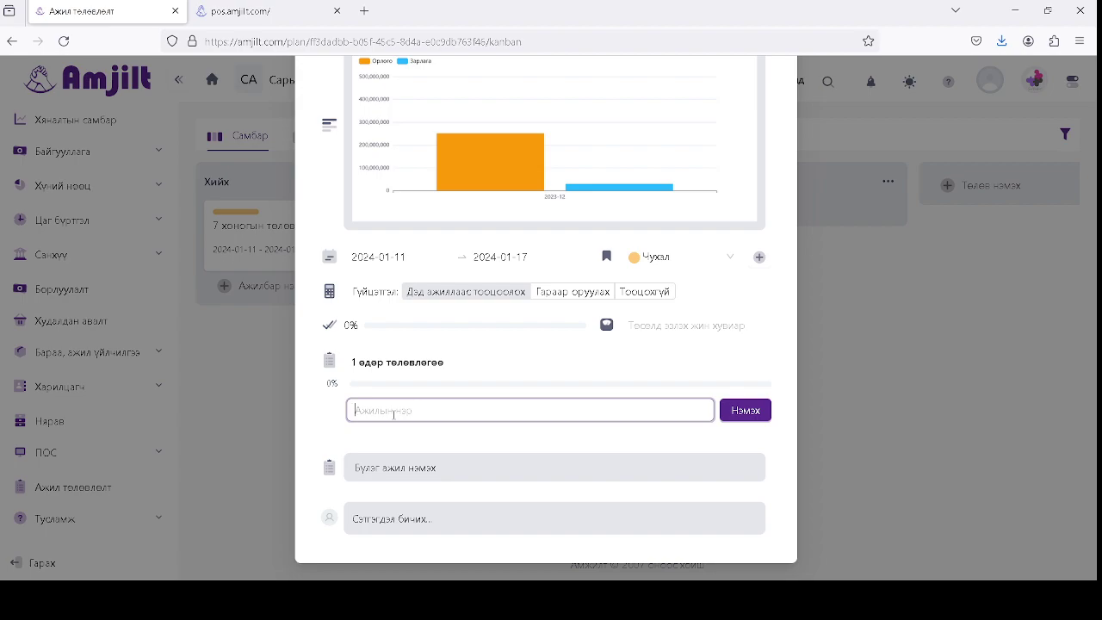
pyautogui.write('бс')
pyautogui.write('о')
pyautogui.write('луулалт')
pyautogui.press('Return')
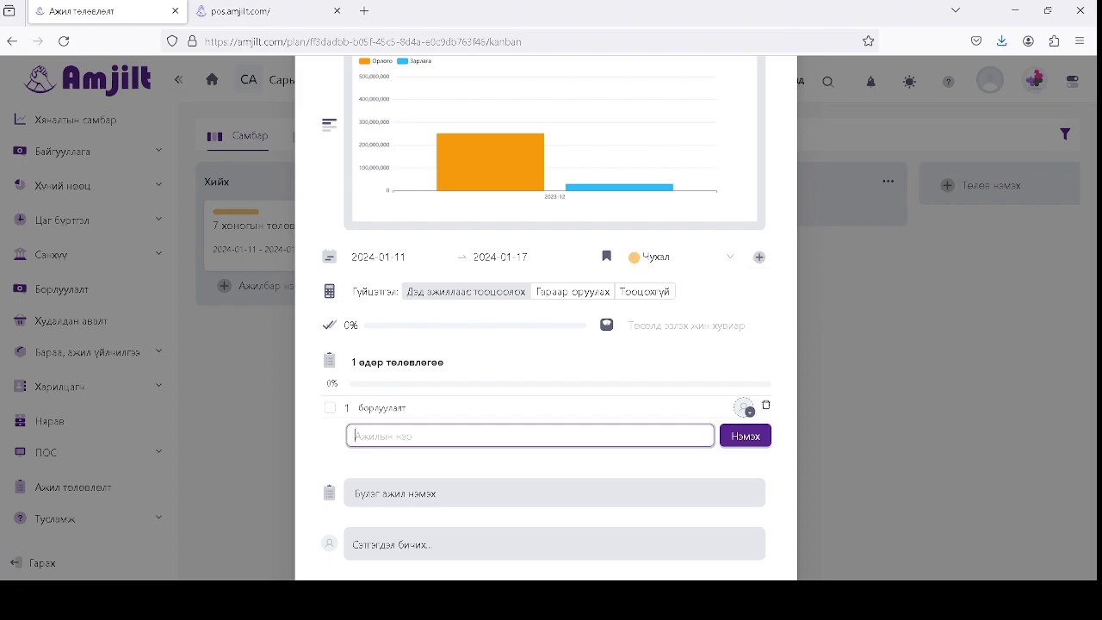
pyautogui.write('худалдан авалт')
pyautogui.press('Return')
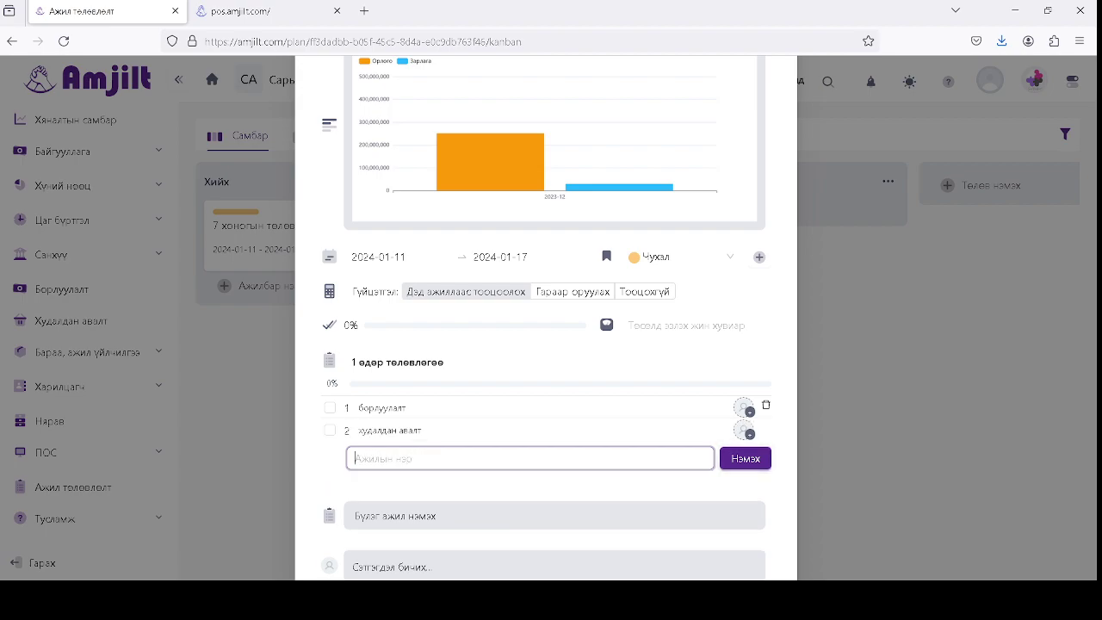
# - Add the subtasks "борлуулалт 17" and "бичиг цэгцлэх" to the same group and finish adding subtasks
pyautogui.write('боолуулал')
pyautogui.write('т 17')
pyautogui.press('Return')
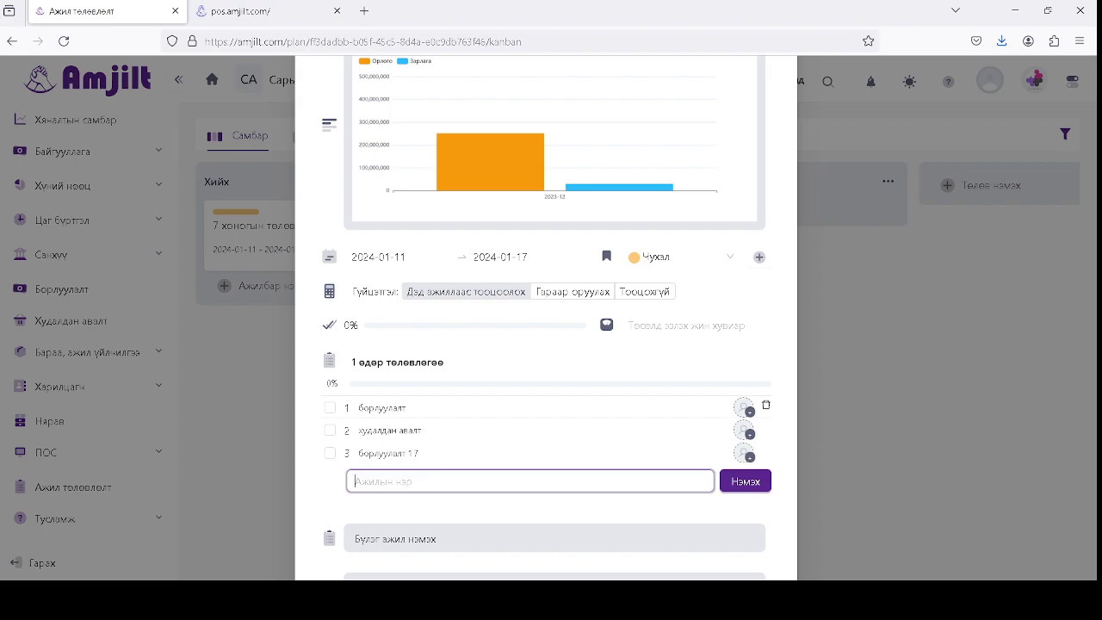
pyautogui.write('бичиг цэцлэх')
pyautogui.press('Return')
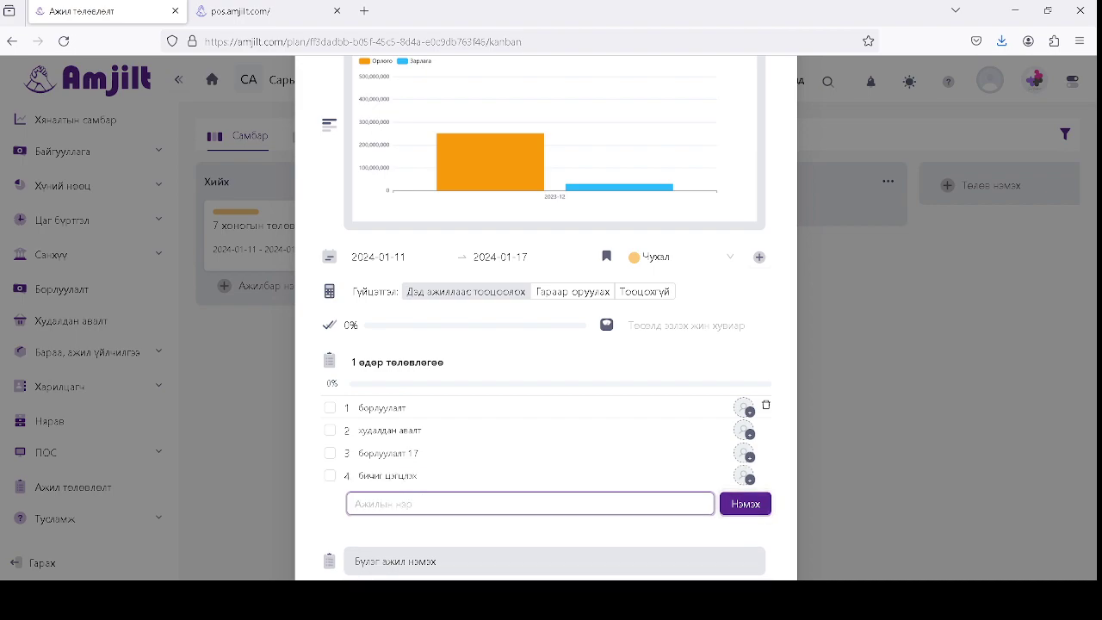
pyautogui.click(313, 444)
pyautogui.scroll(-2, 377, 443)
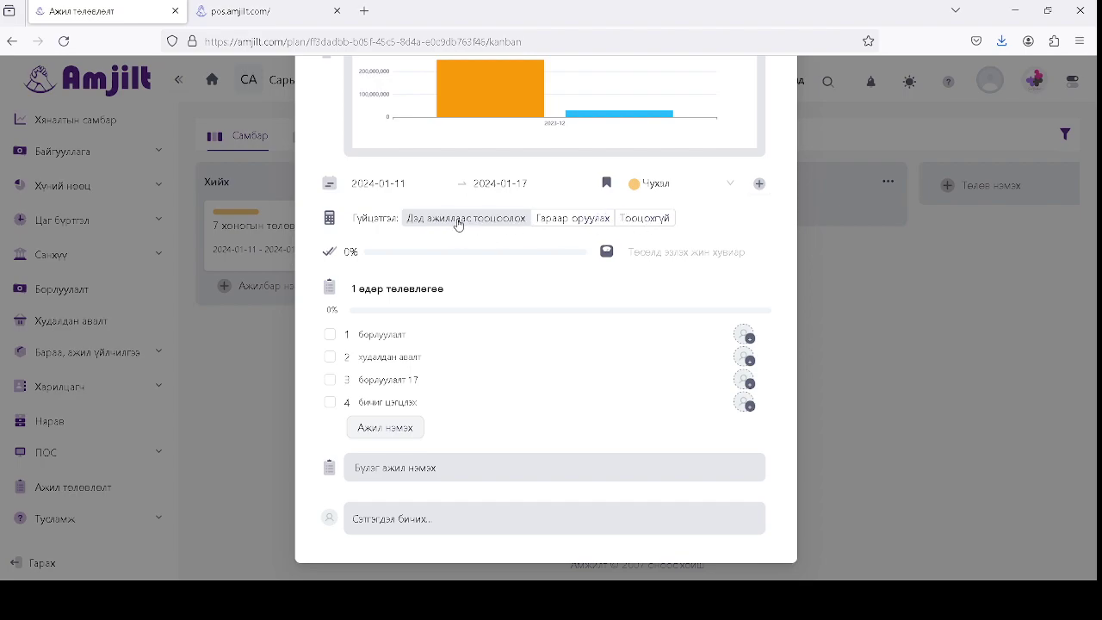
# - Mark the first three subtasks of the group as completed, and clear those three marks again
pyautogui.click(330, 335)
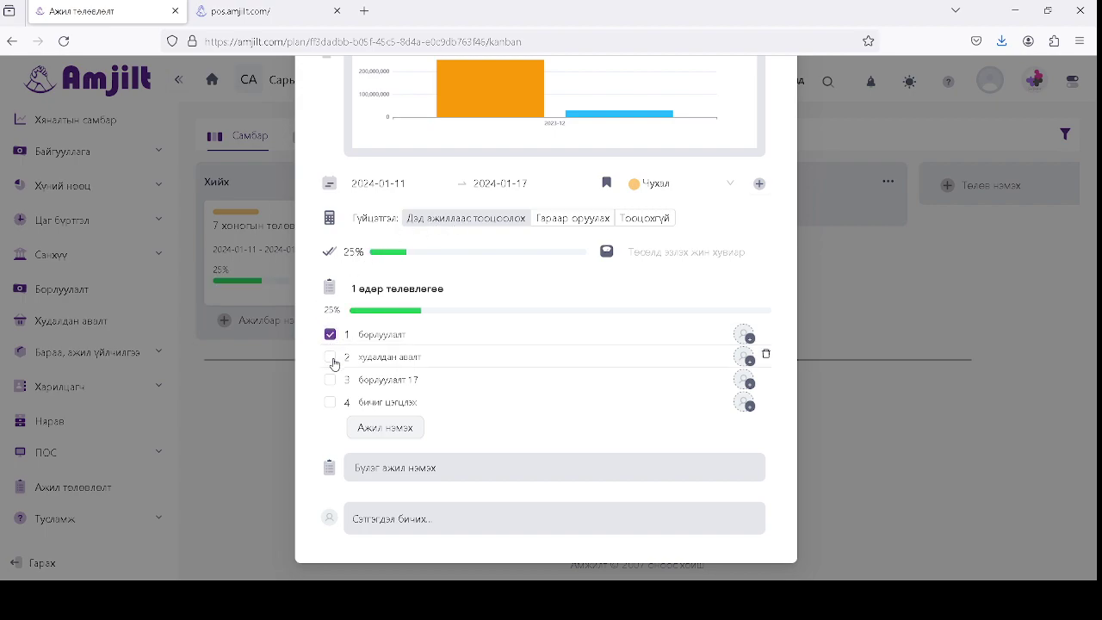
pyautogui.click(331, 359)
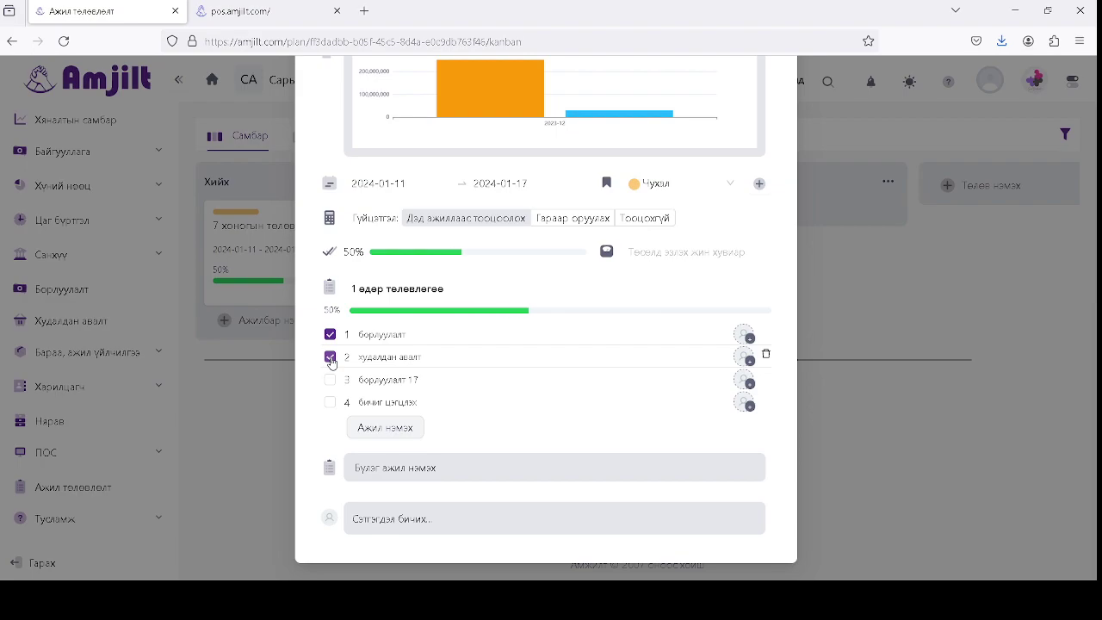
pyautogui.click(331, 380)
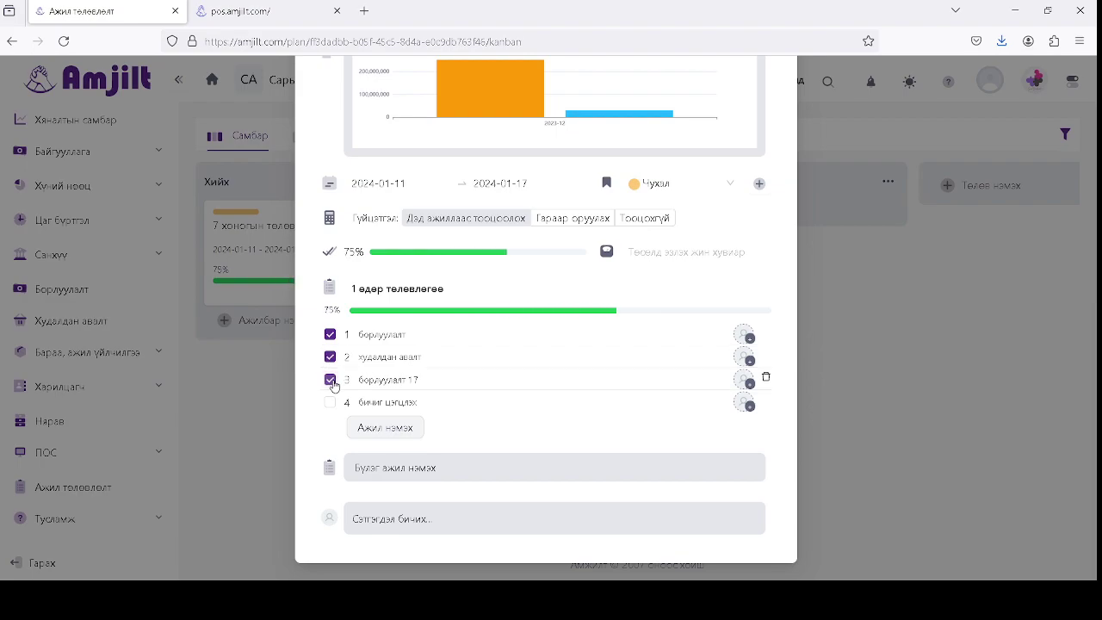
pyautogui.click(331, 380)
pyautogui.click(331, 357)
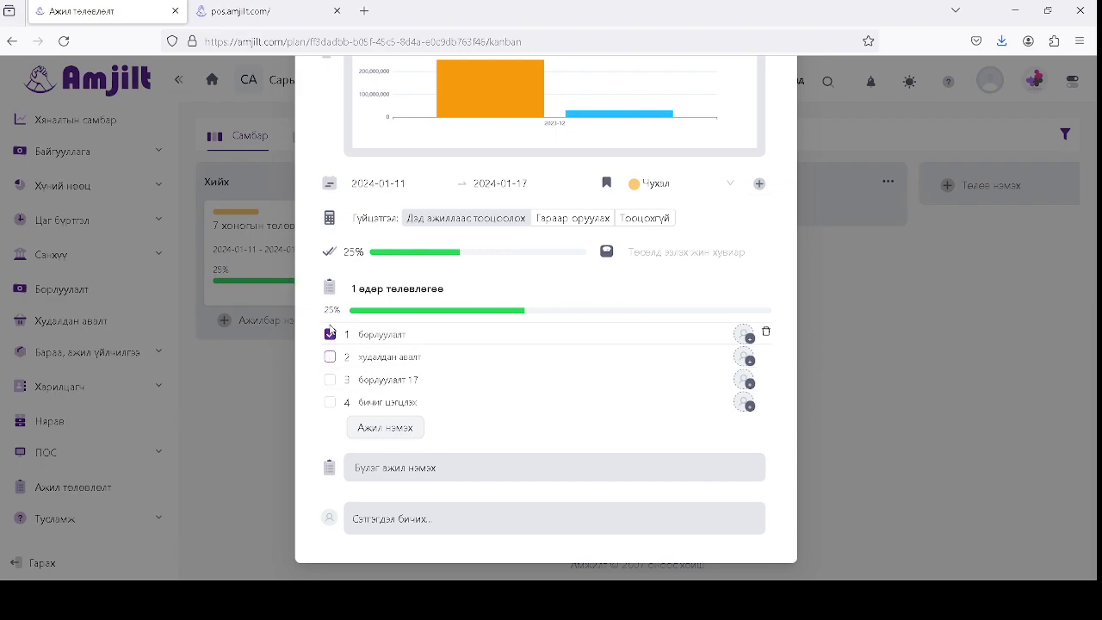
pyautogui.click(331, 336)
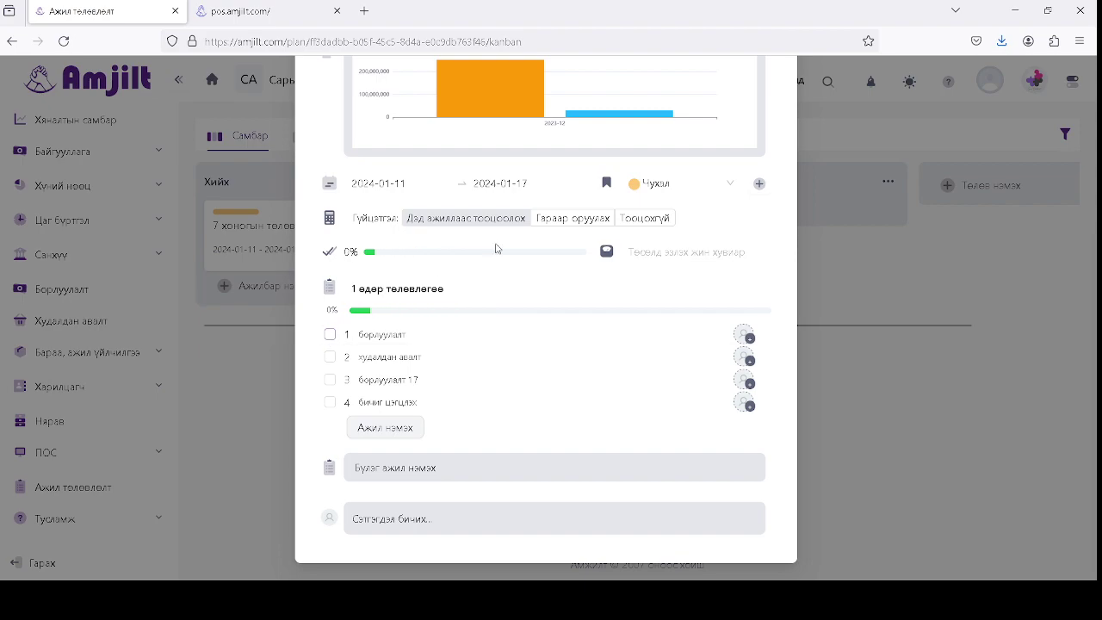
# - Switch the task's progress calculation to "Гараар оруулах" and enter a progress of 100, replacing it with 50
pyautogui.click(576, 225)
pyautogui.click(373, 254)
pyautogui.write('100')
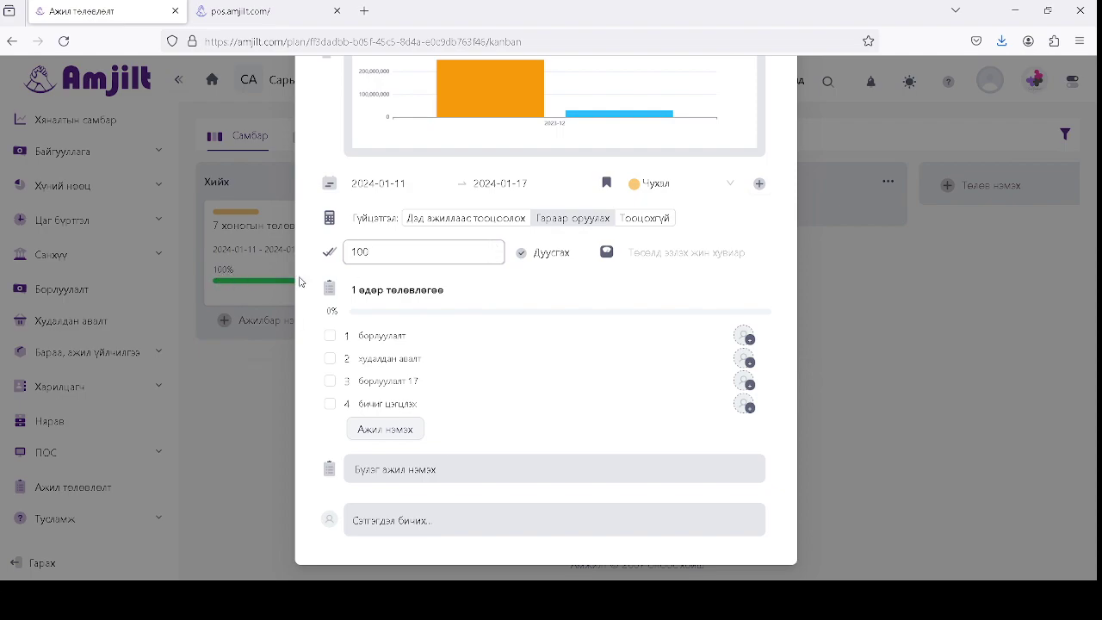
pyautogui.press('BackSpace')
pyautogui.press('BackSpace')
pyautogui.press('BackSpace')
pyautogui.write('50')
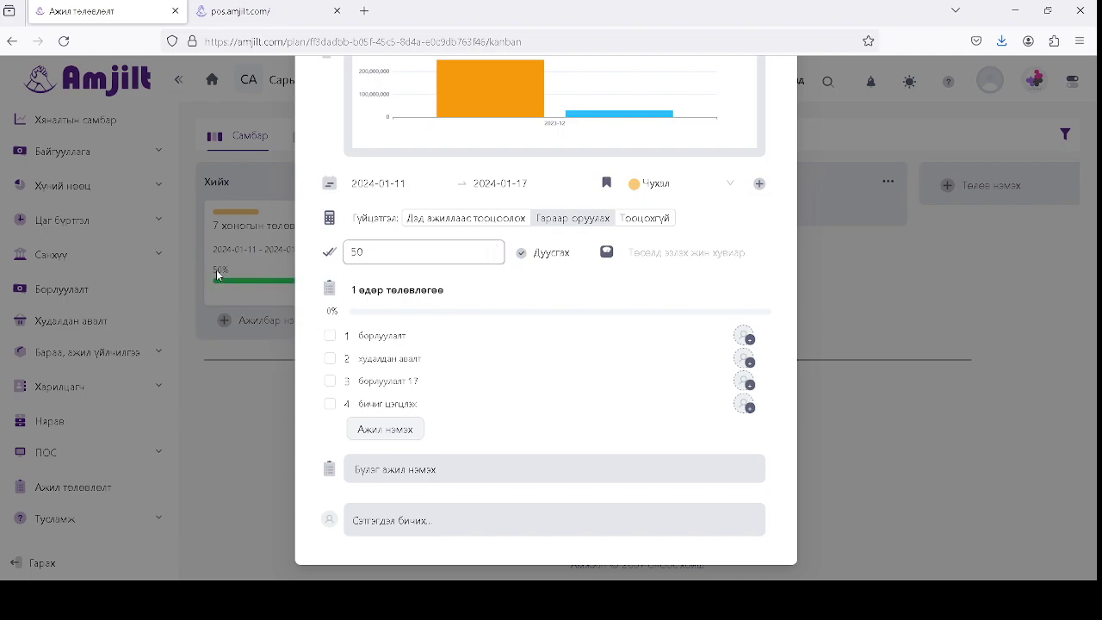
# - Clear the manually entered progress and switch the task's progress calculation to "Тооцохгүй", and finally to "Дэд ажиллаас тооцоолох"
pyautogui.press('BackSpace')
pyautogui.press('BackSpace')
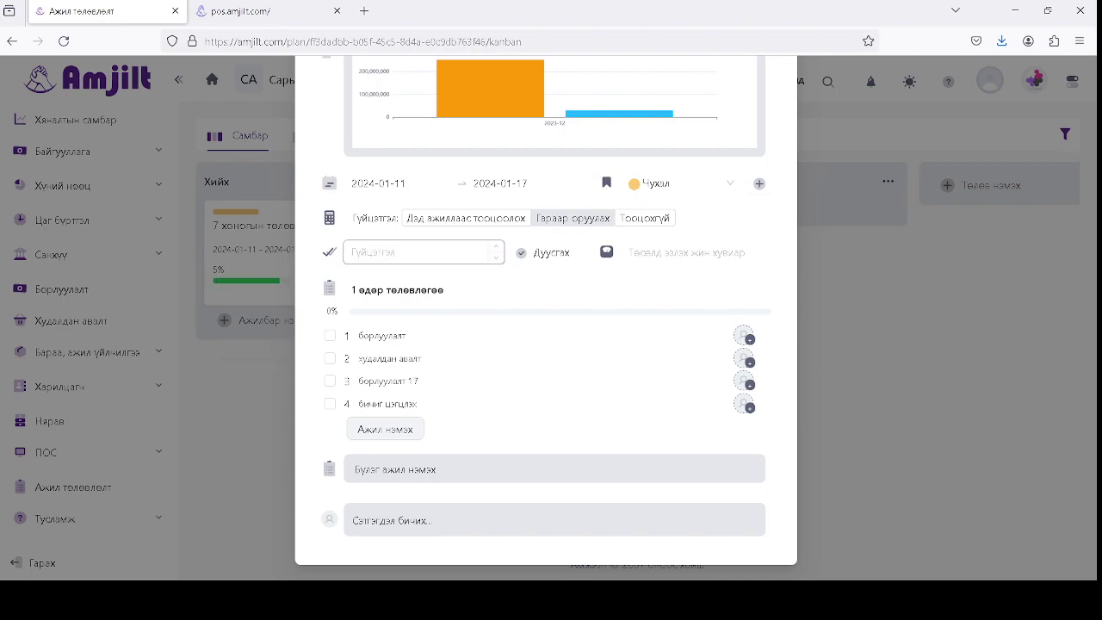
pyautogui.click(657, 219)
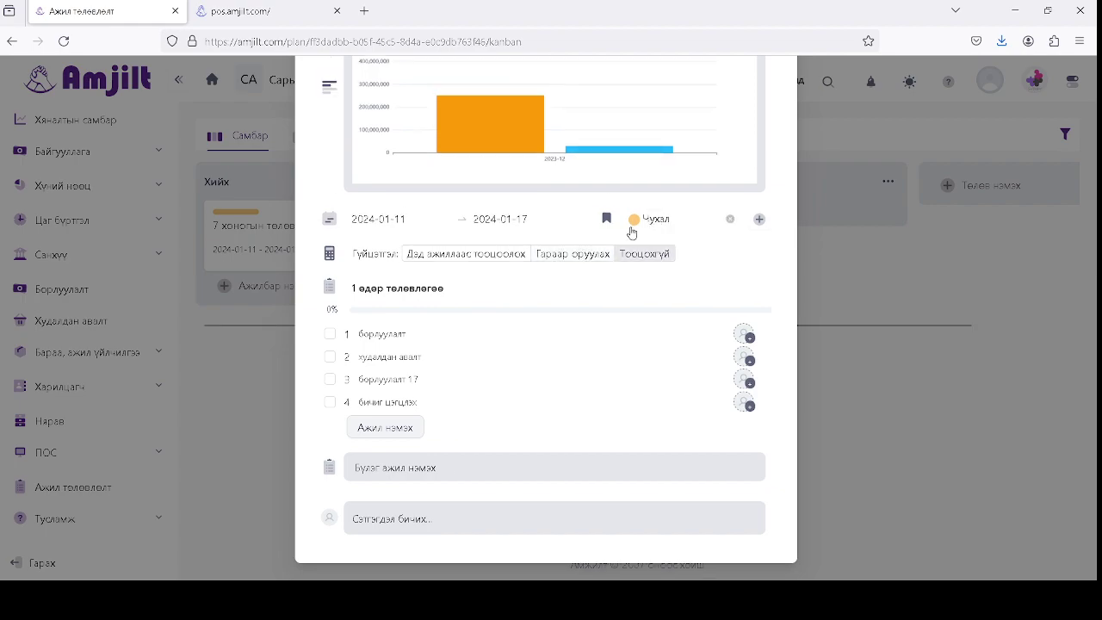
pyautogui.click(543, 256)
pyautogui.click(478, 257)
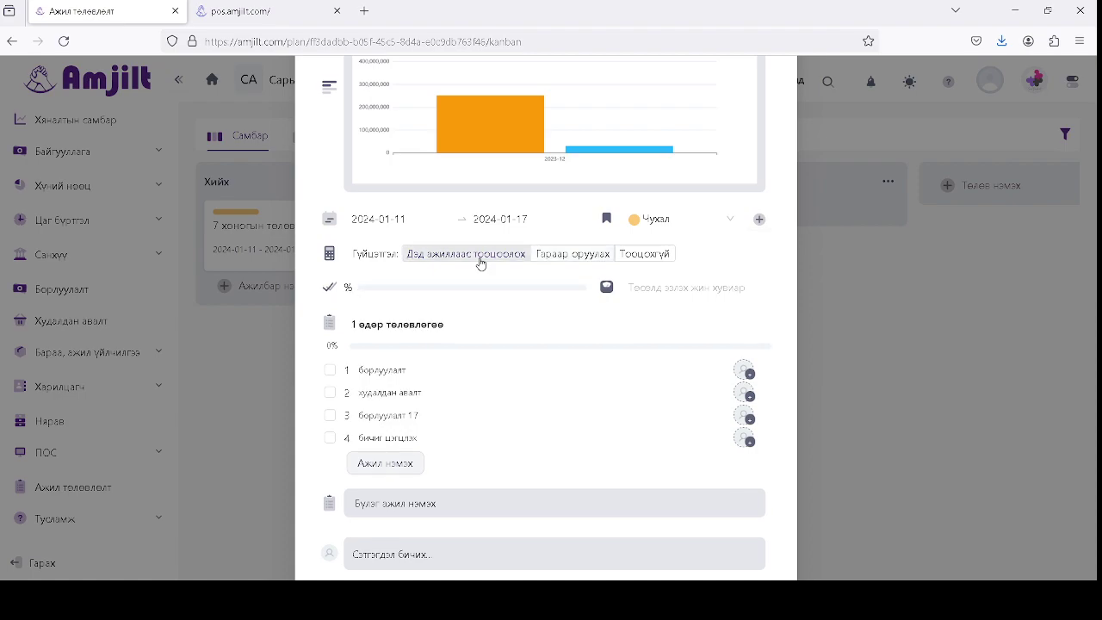
# - Mark the subtasks "борлуулалт" and "худалдан авалт" of the "1 өдөр төлөвлөгөө" group as completed
pyautogui.scroll(-1, 335, 347)
pyautogui.click(330, 335)
pyautogui.click(330, 358)
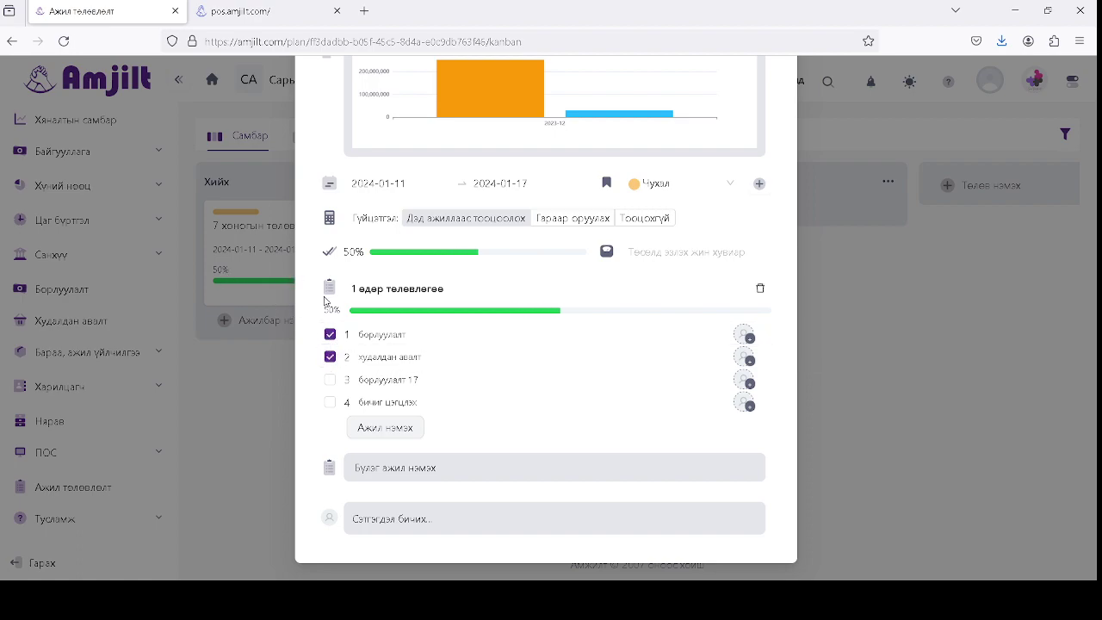
# - Add a second subtask group named "2 өдөр төлөвлөгөө" to the task
pyautogui.click(401, 466)
pyautogui.write('2')
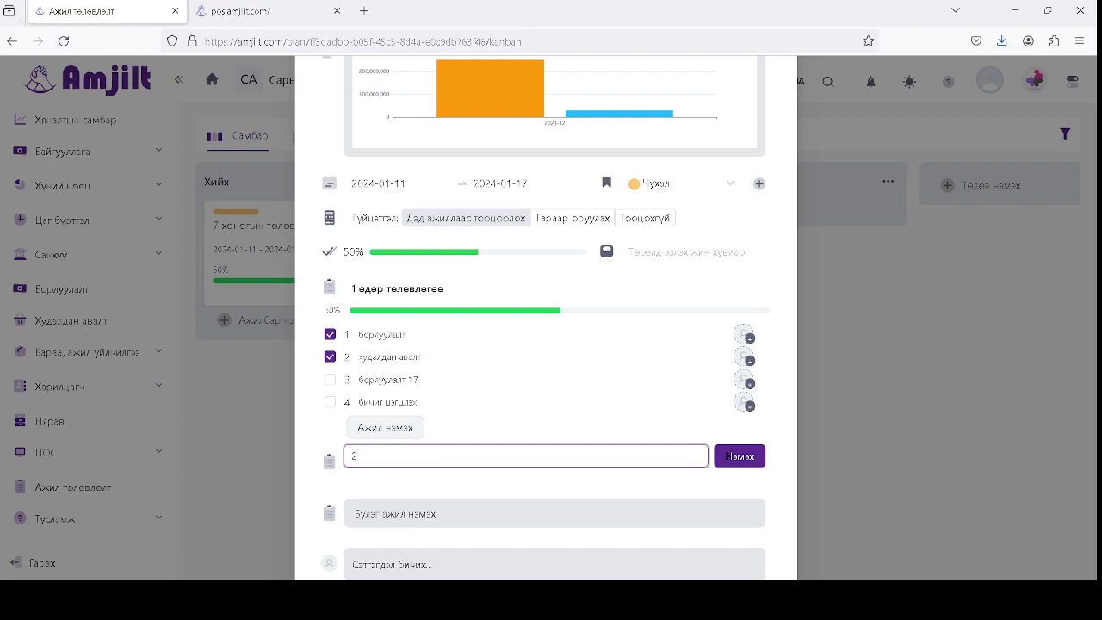
pyautogui.write(' өдөр төлөвлөгөө')
pyautogui.press('Return')
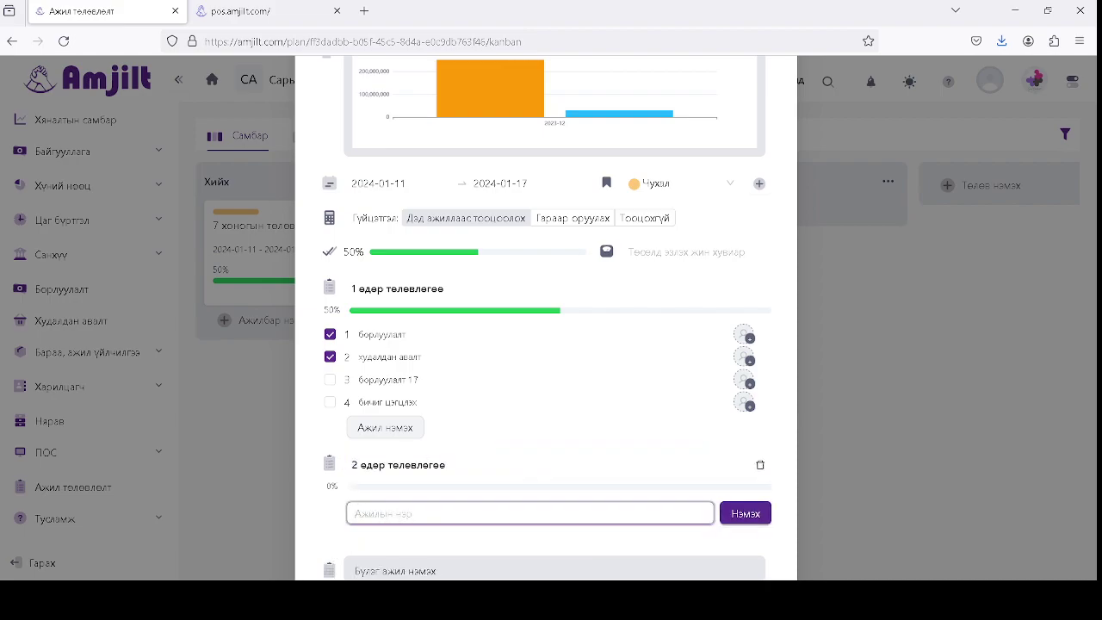
# - Add the subtasks "борлуулалт" and "худалдан авалт" to the "2 өдөр төлөвлөгөө" group
pyautogui.scroll(-1, 498, 463)
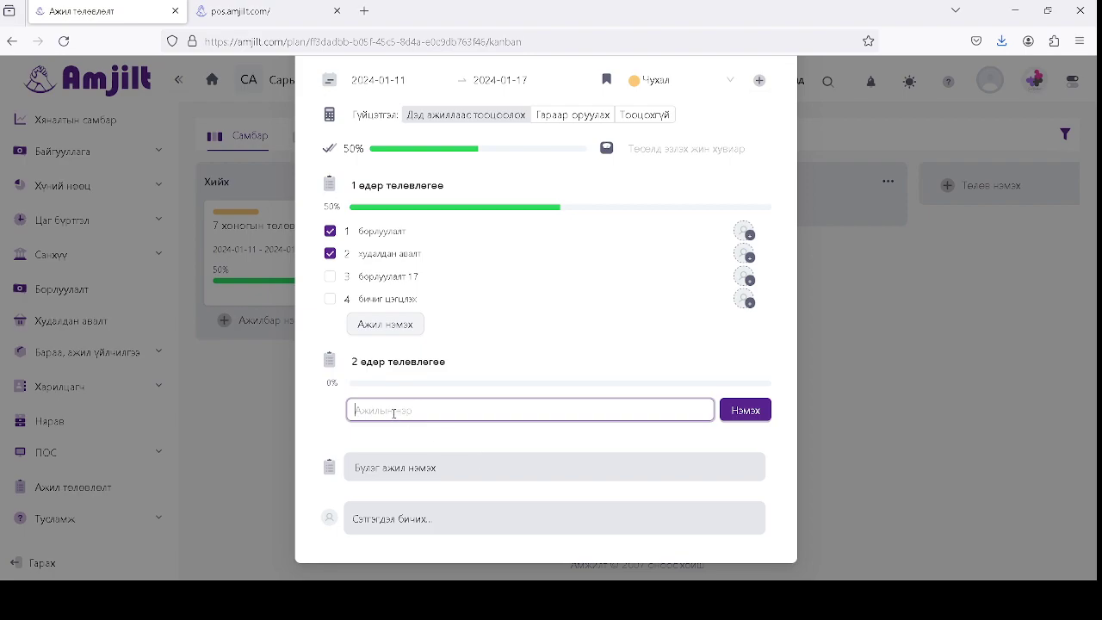
pyautogui.write('борлуулалт')
pyautogui.press('Return')
pyautogui.write('худалдан авал')
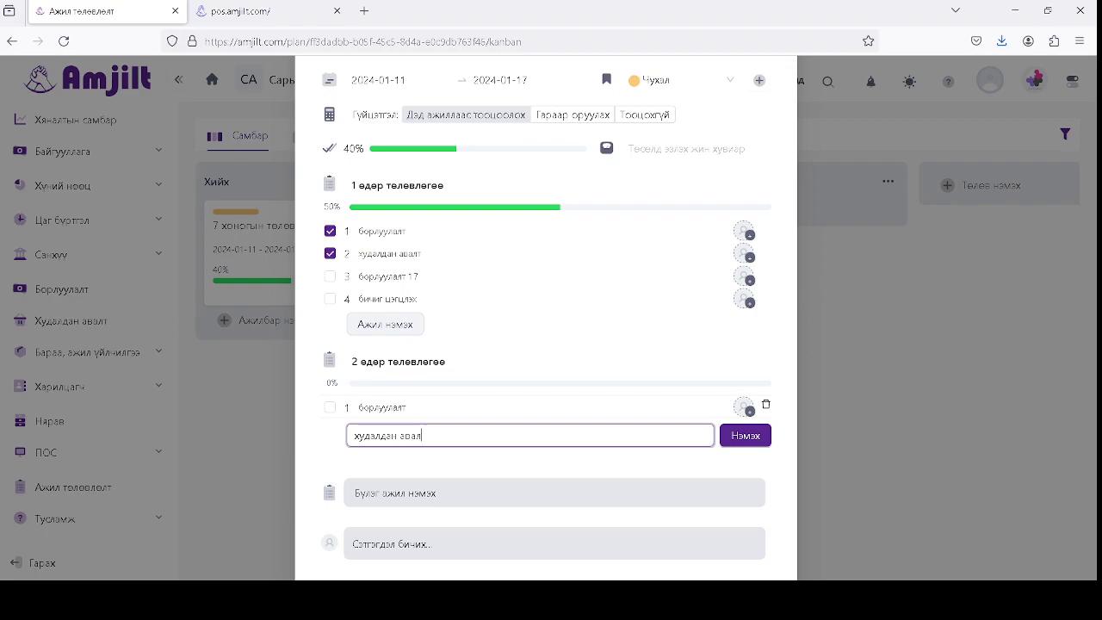
pyautogui.write('т')
pyautogui.press('Return')
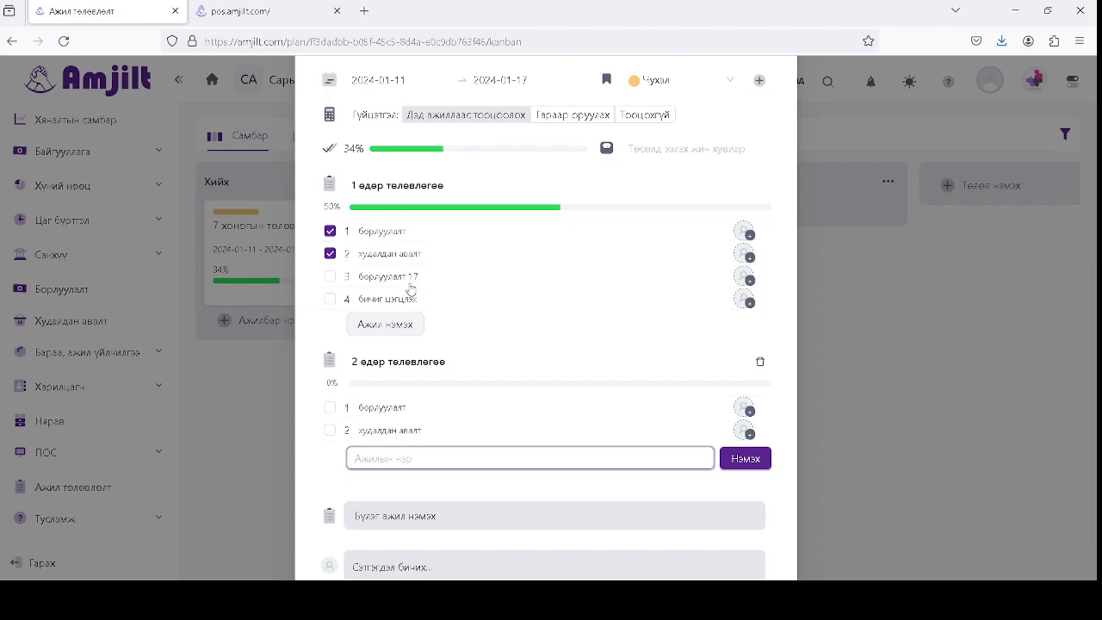
# - Mark both subtasks of the "2 өдөр төлөвлөгөө" group as completed, and clear both marks again
pyautogui.click(331, 407)
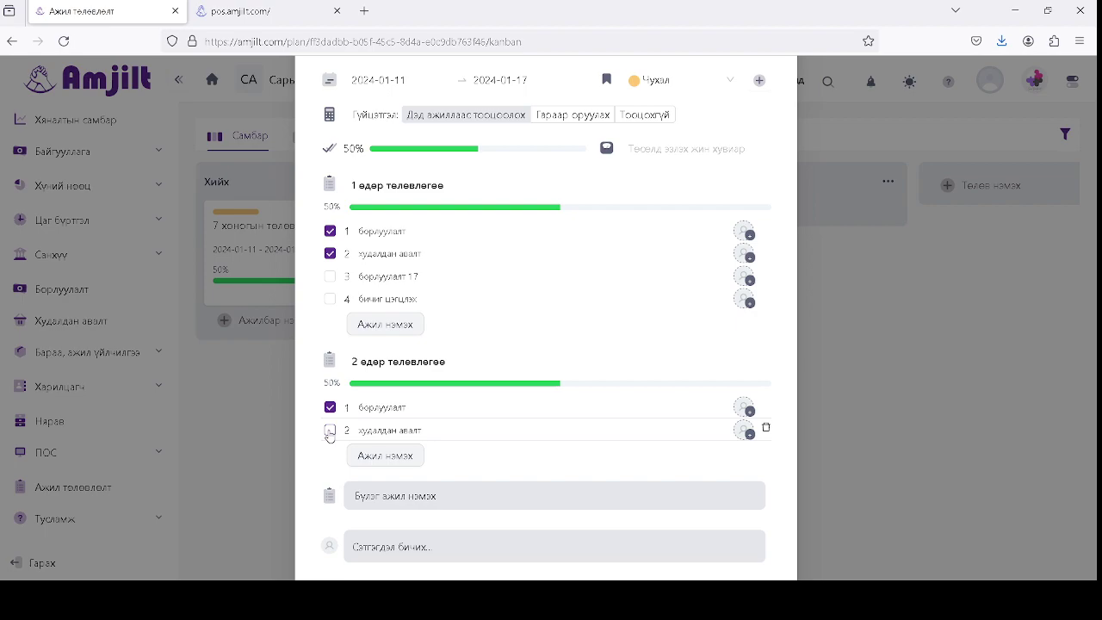
pyautogui.click(329, 432)
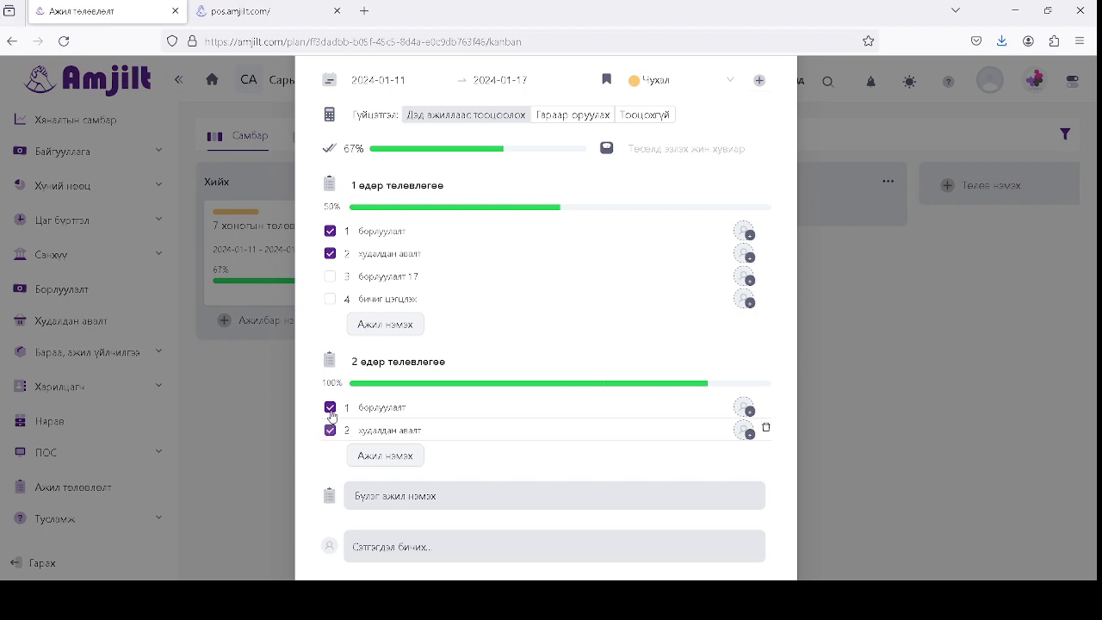
pyautogui.click(331, 435)
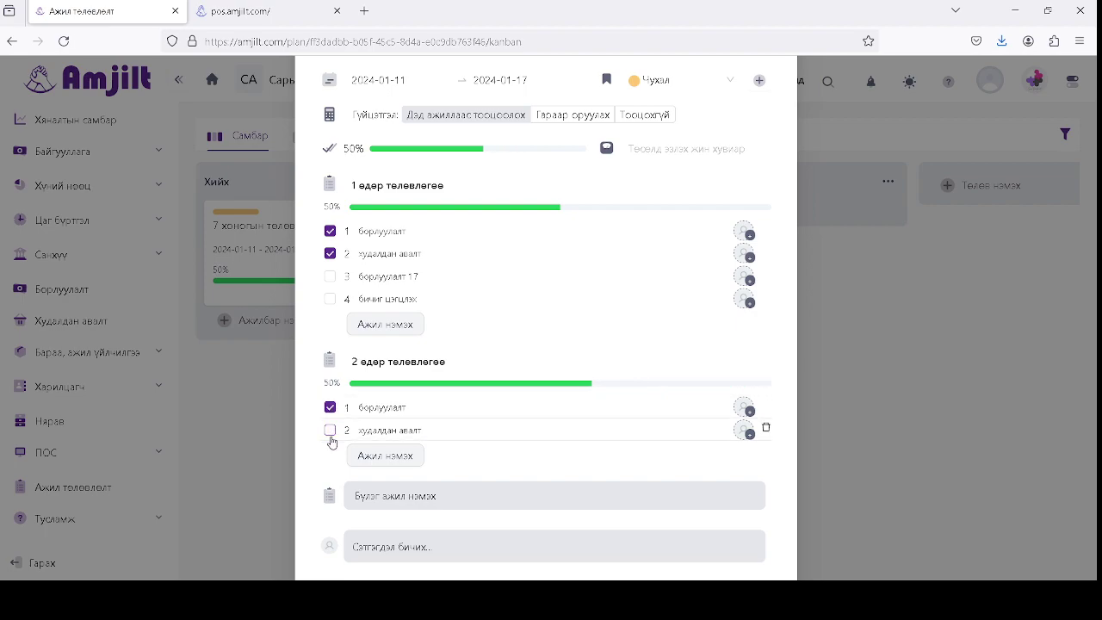
pyautogui.click(334, 408)
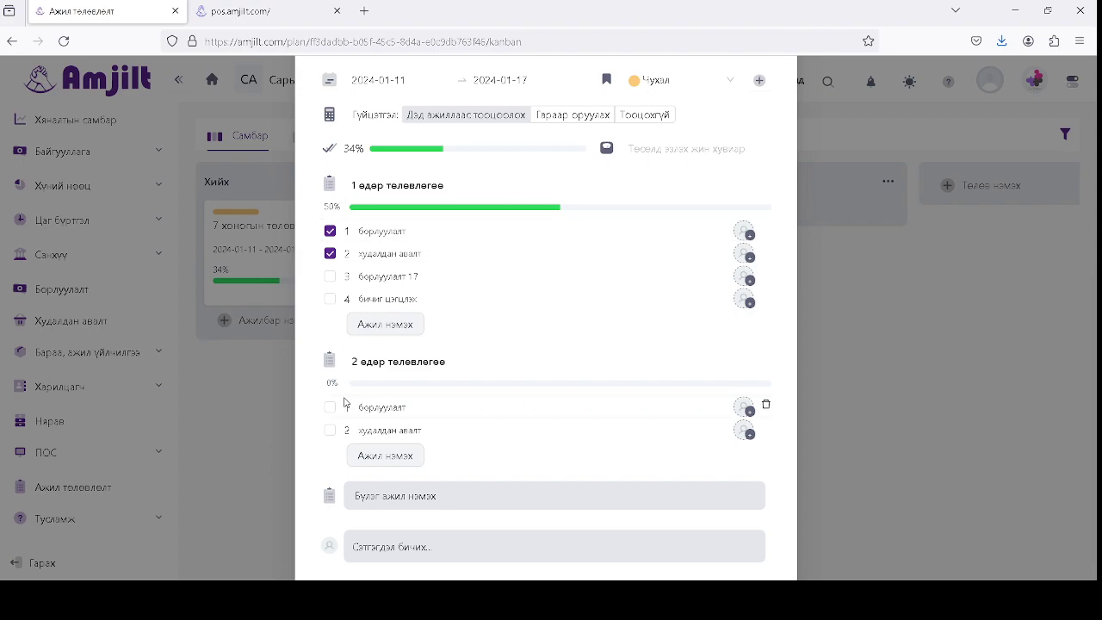
# - Write the comment "сэтгэглэд" on the task, finish editing it, and close the task without sending it
pyautogui.scroll(-1, 420, 393)
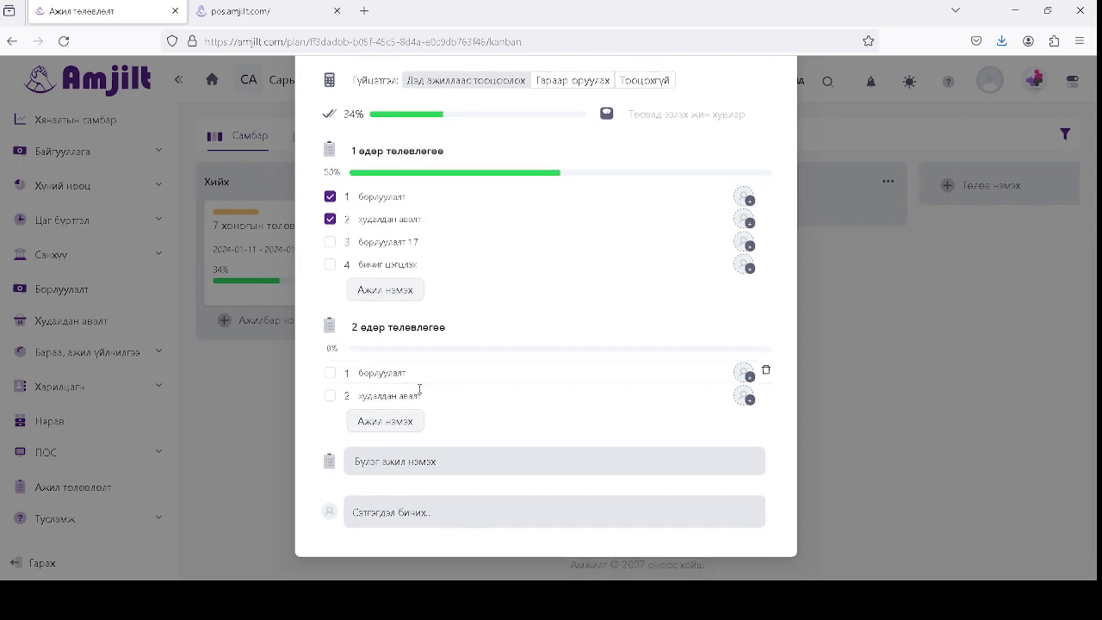
pyautogui.click(390, 518)
pyautogui.scroll(-2, 433, 495)
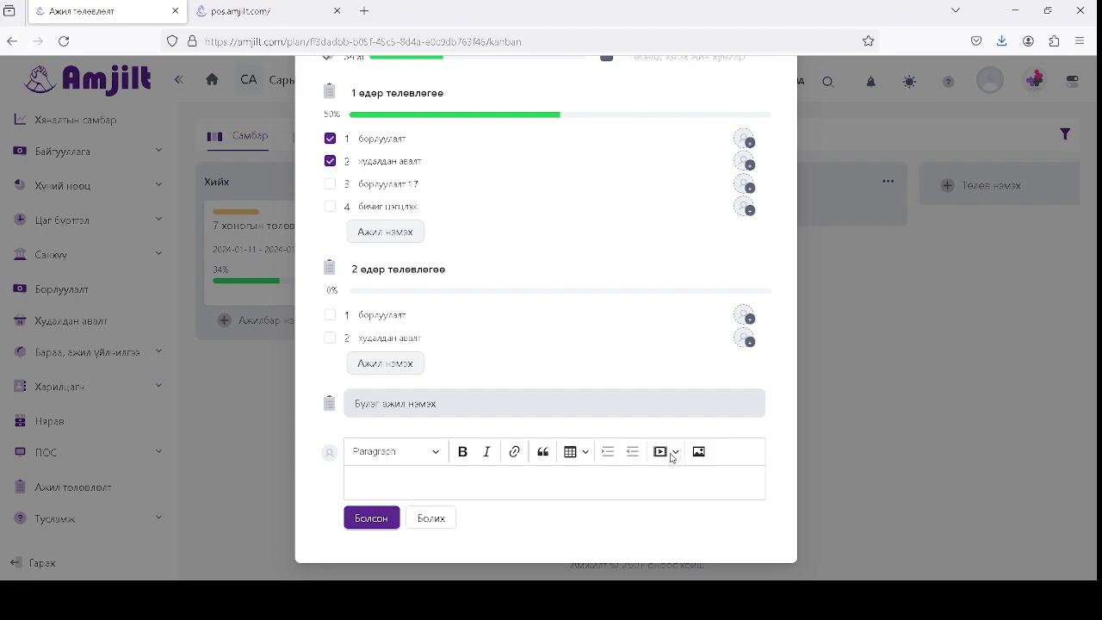
pyautogui.click(402, 485)
pyautogui.write('сэтгэгэд')
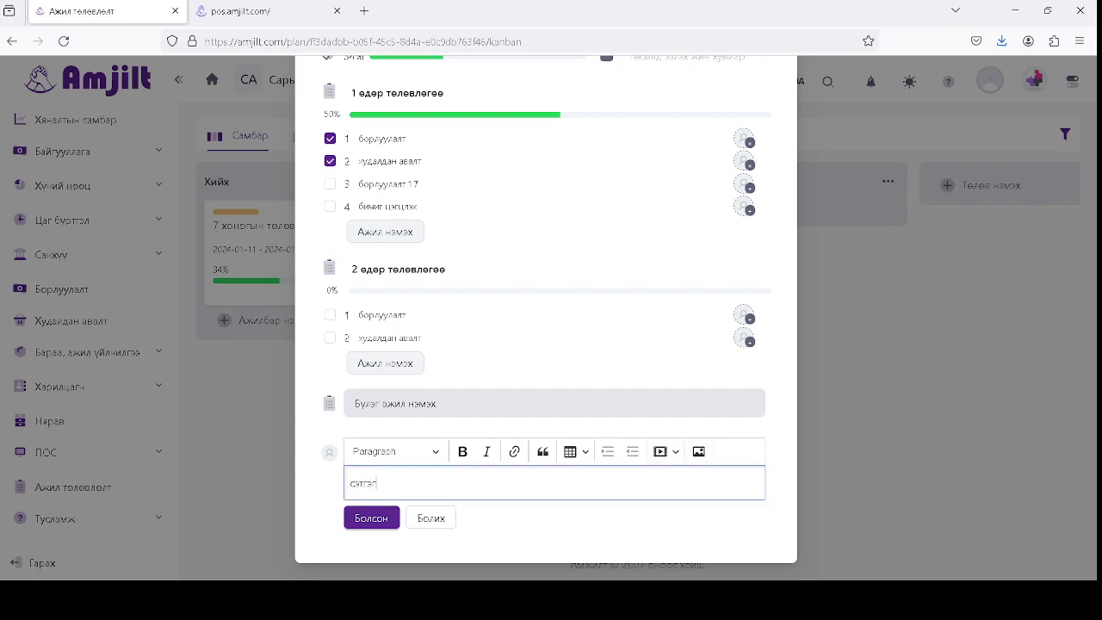
pyautogui.click(367, 518)
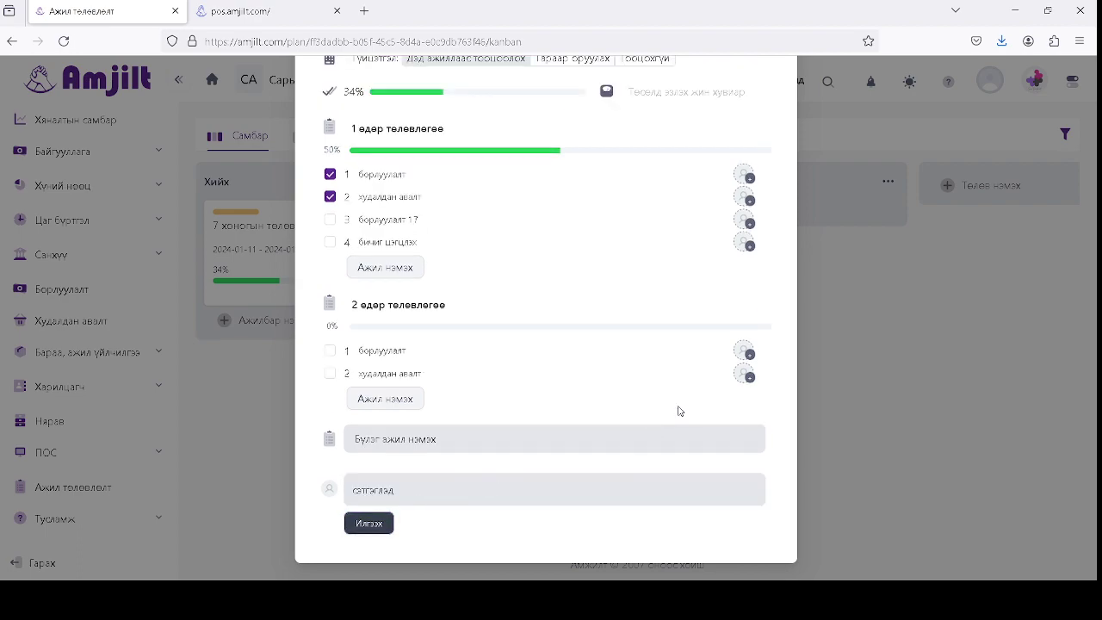
pyautogui.click(884, 262)
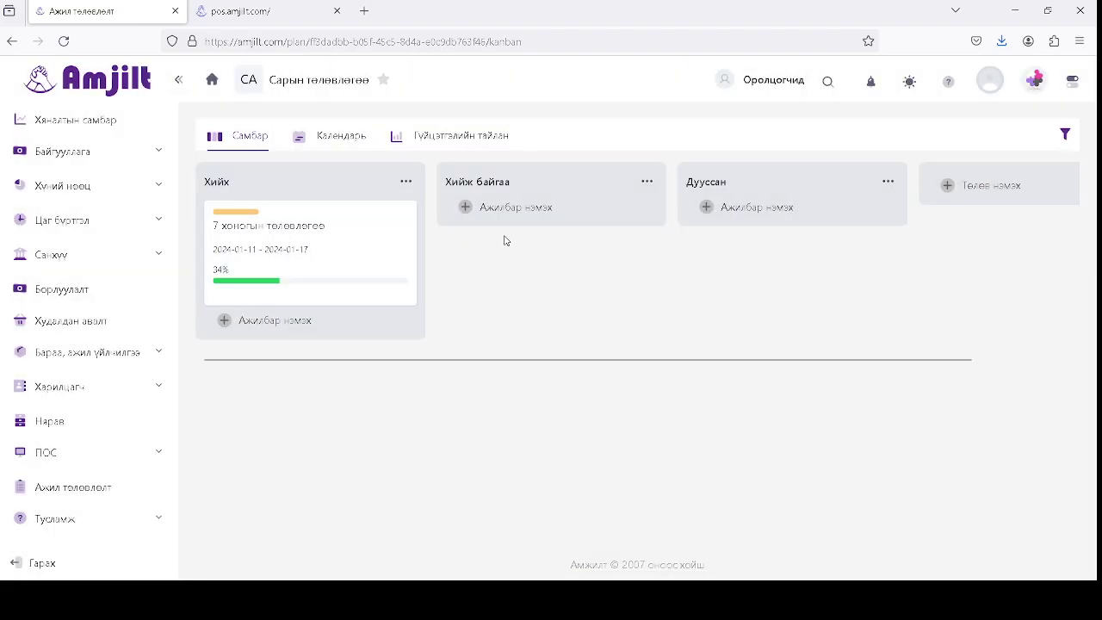
# - Add two more participants to the project, keep their role as "Засах", and save the participant list
pyautogui.click(764, 84)
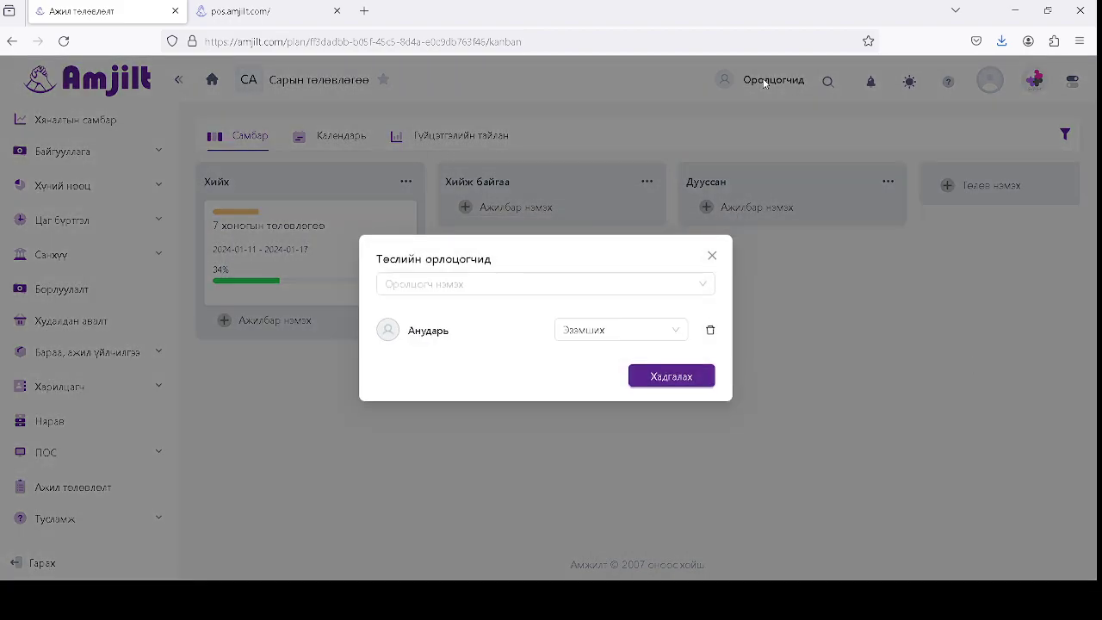
pyautogui.click(455, 281)
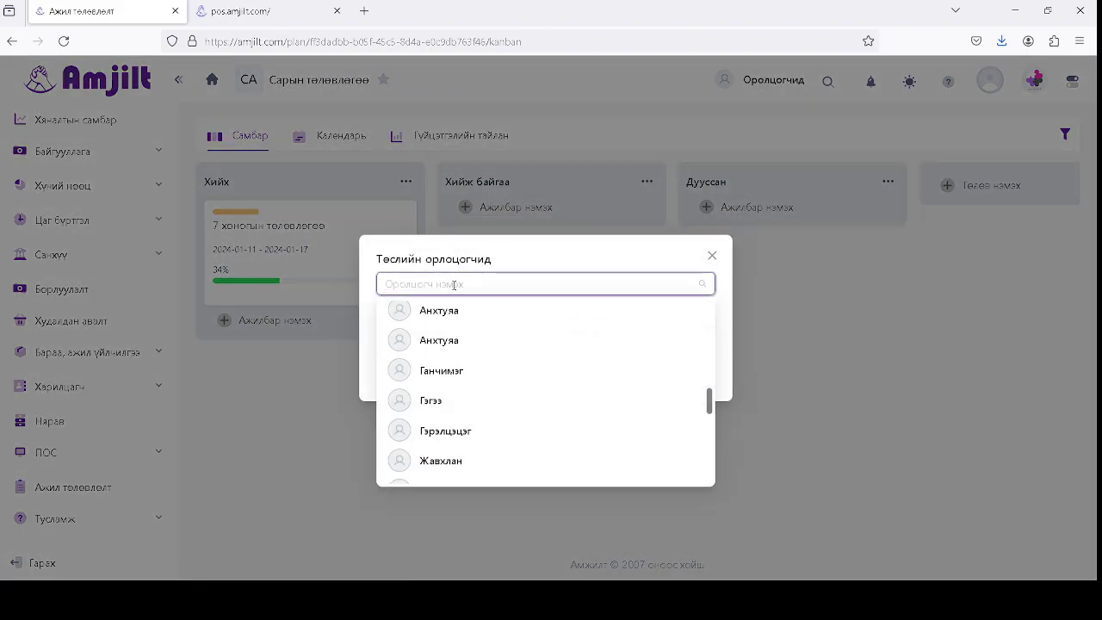
pyautogui.scroll(-1, 444, 346)
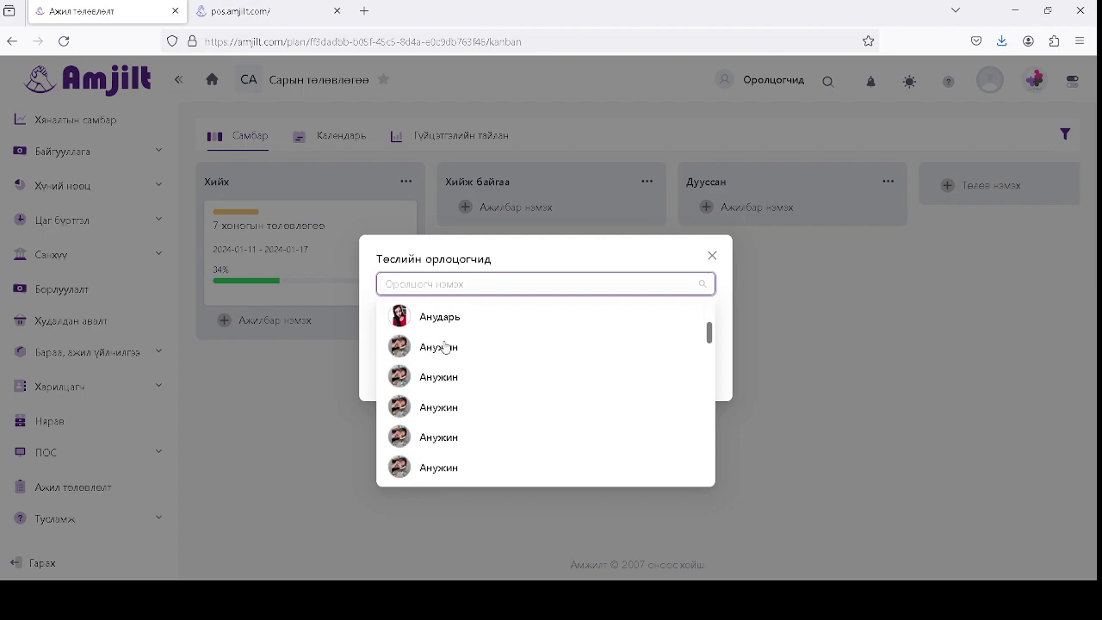
pyautogui.click(434, 323)
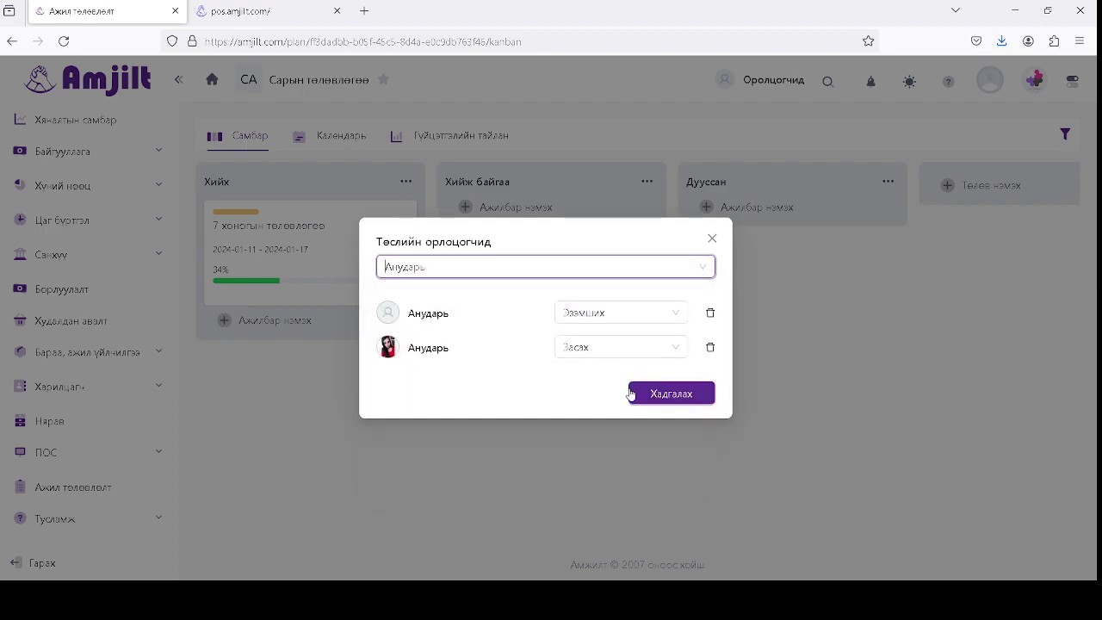
pyautogui.click(533, 266)
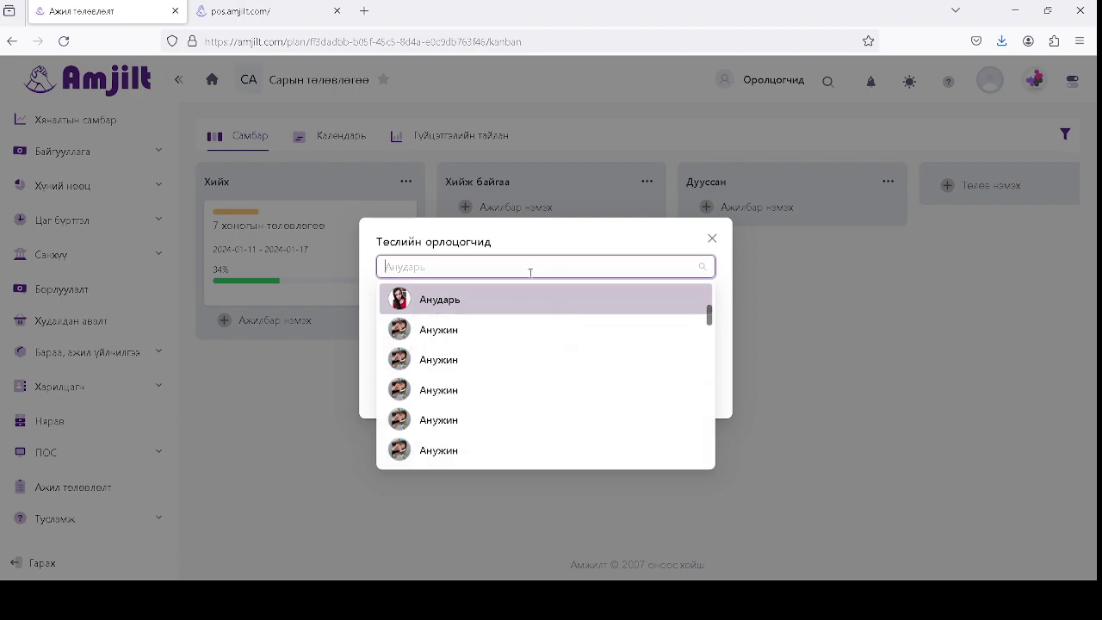
pyautogui.click(460, 362)
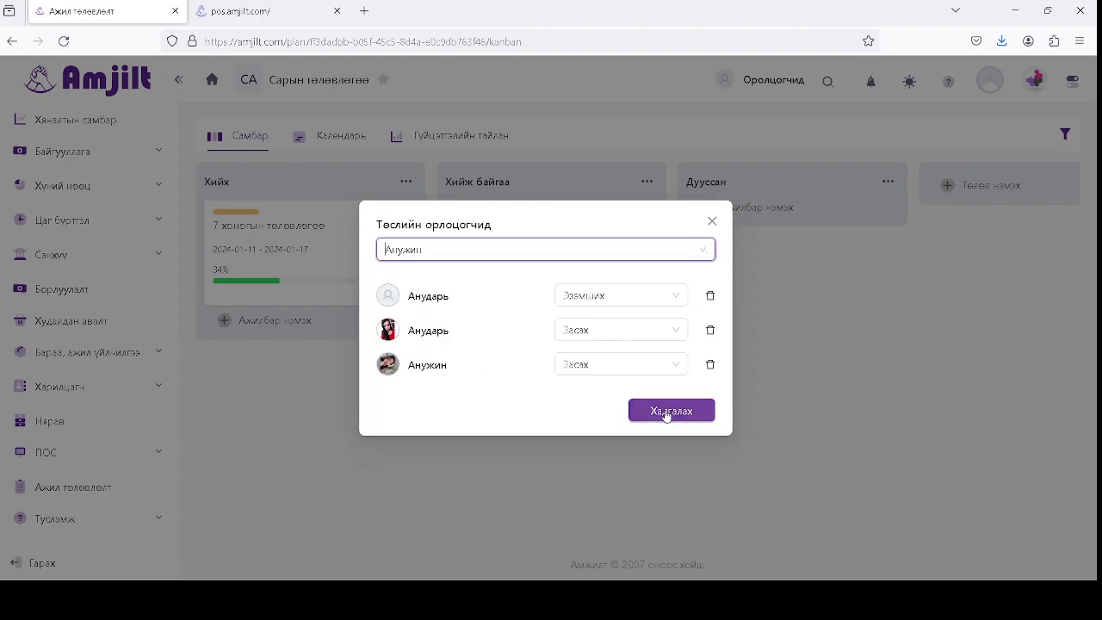
pyautogui.click(677, 333)
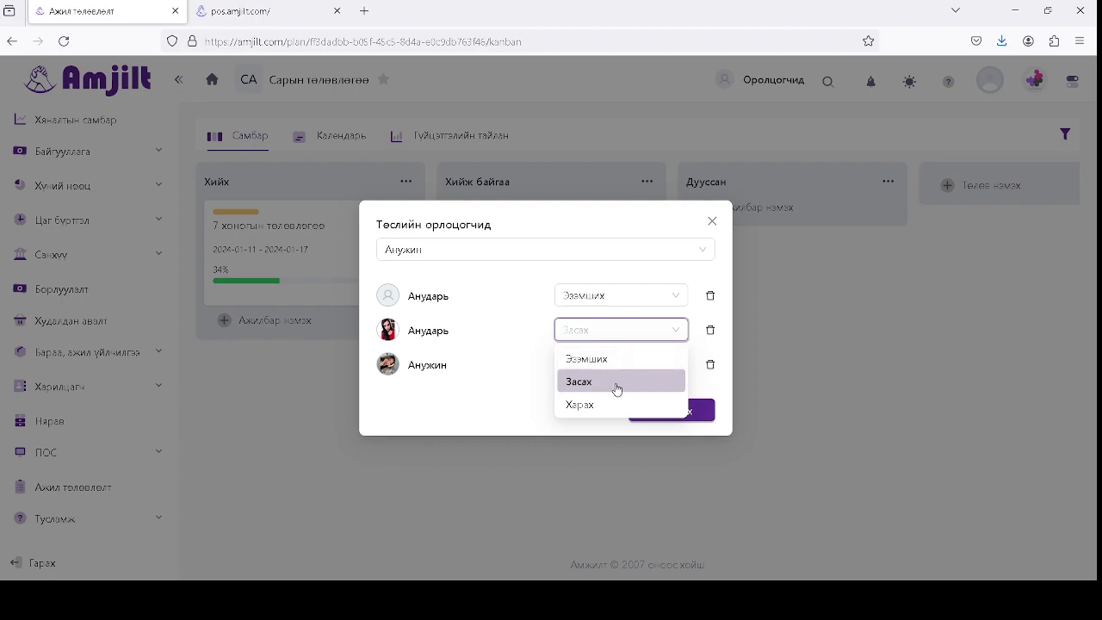
pyautogui.click(533, 387)
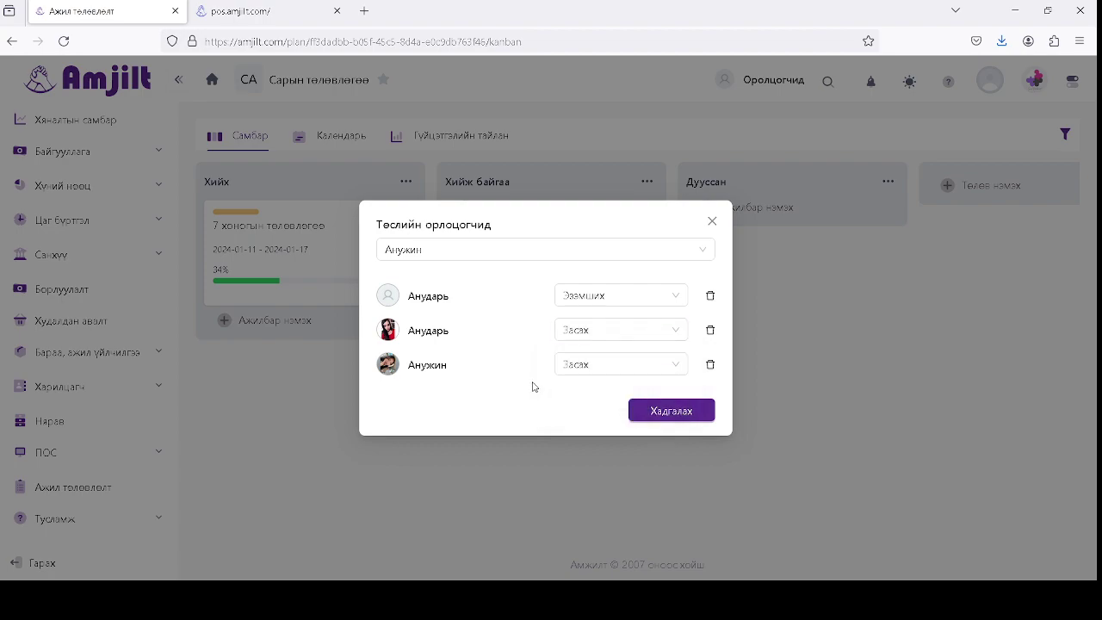
pyautogui.click(679, 412)
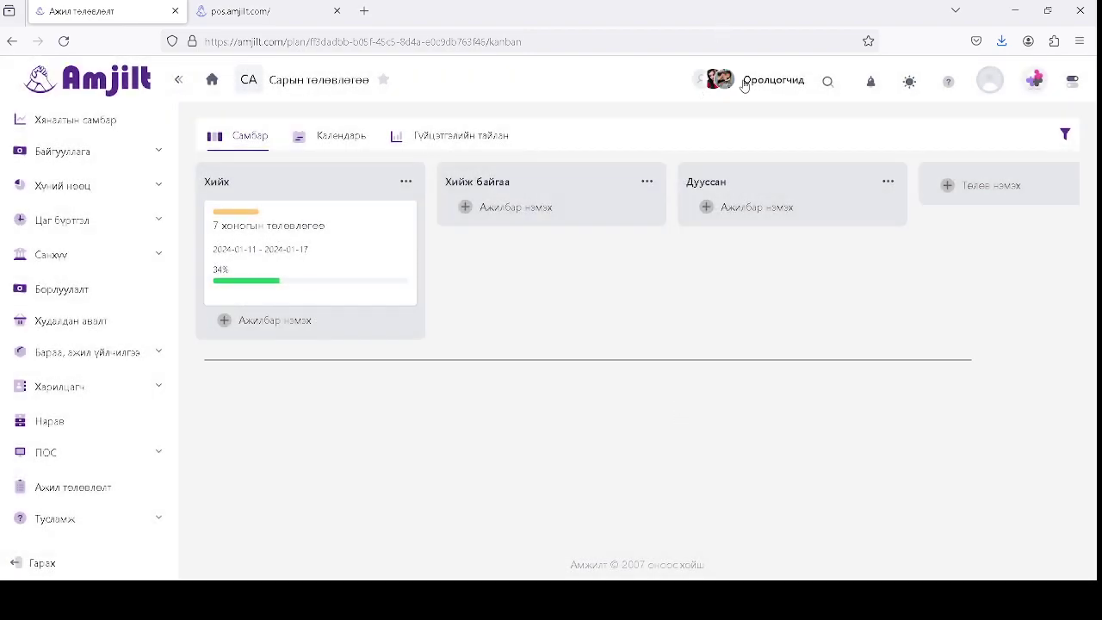
# - Open the task "7 хоногын төлөвлөгөө" and add the offered project member as its participant
pyautogui.click(336, 258)
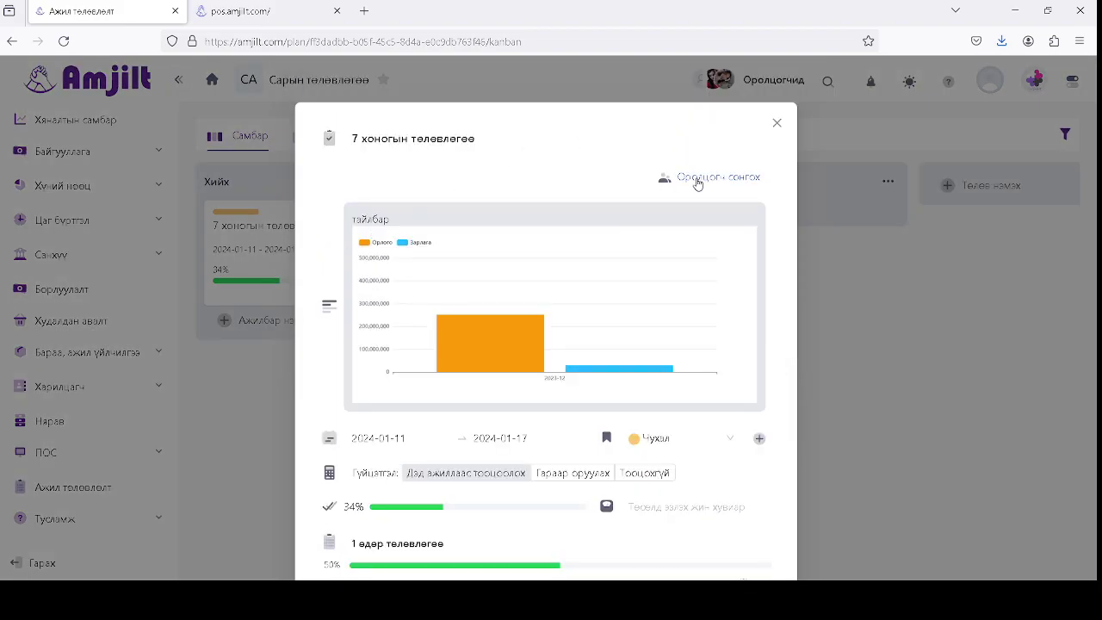
pyautogui.click(697, 178)
pyautogui.click(450, 297)
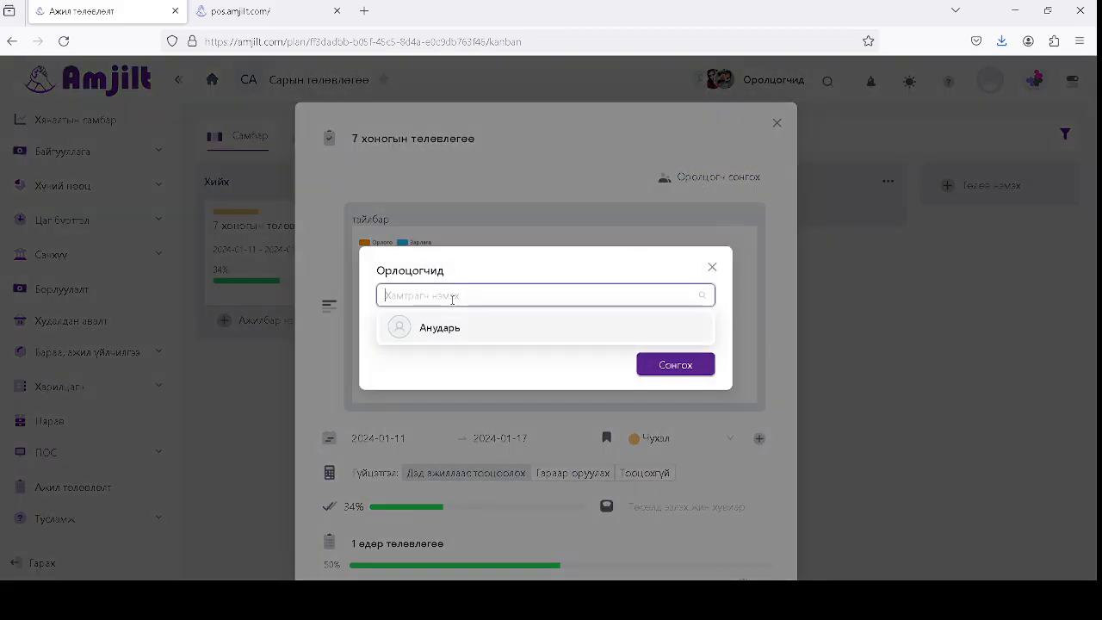
pyautogui.click(454, 327)
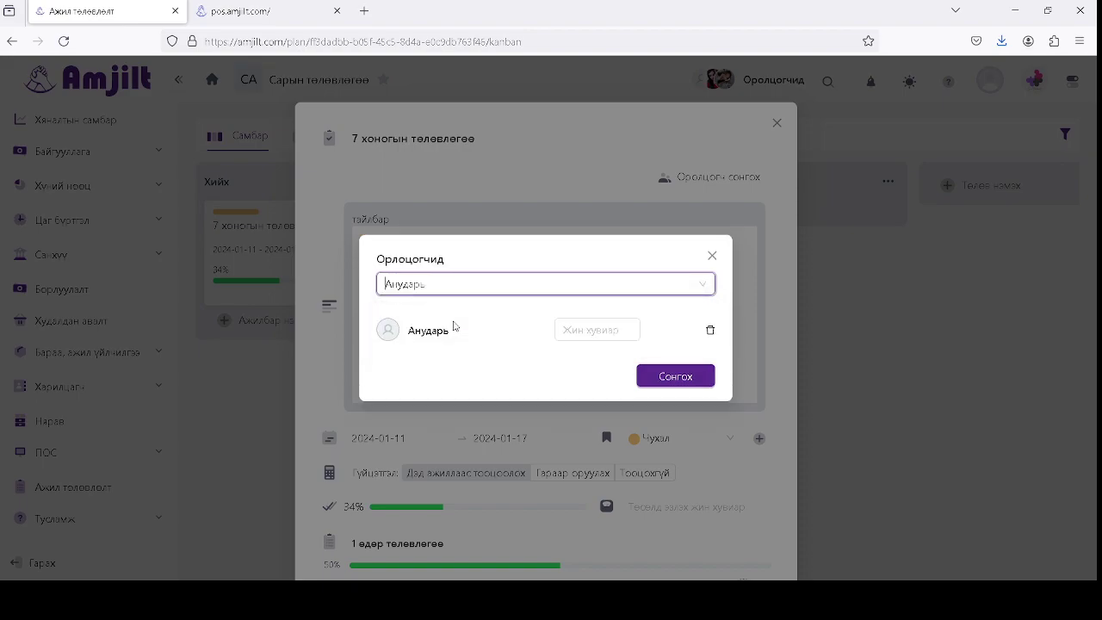
pyautogui.click(687, 386)
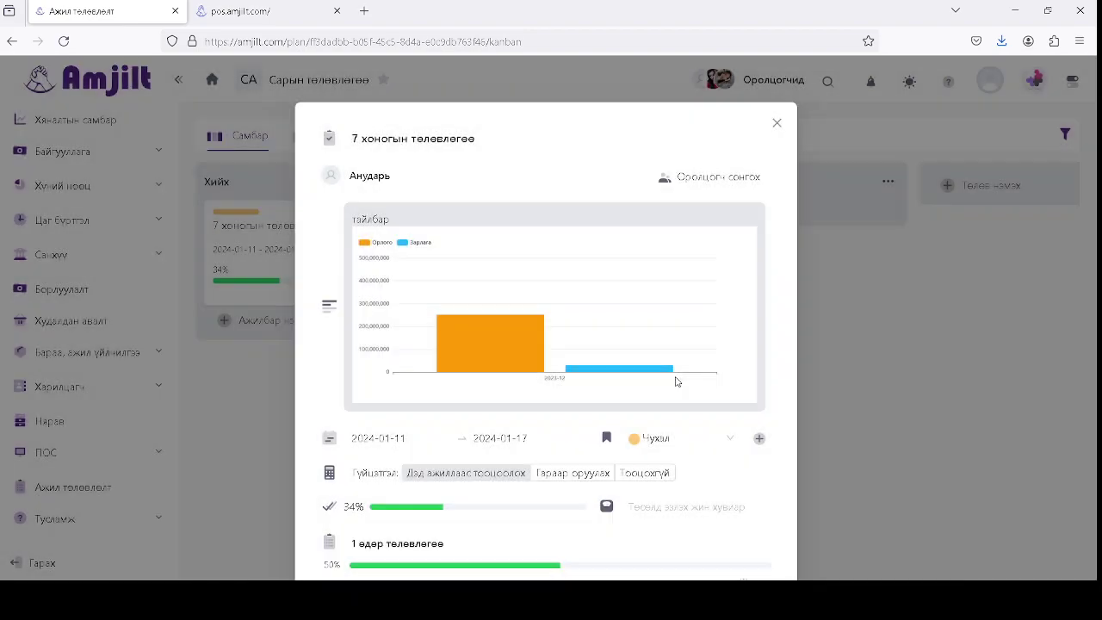
# - Assign the offered member to subtasks "борлуулалт" and "бичиг цэгцлэх" of the "1 өдөр төлөвлөгөө" group, and close the task
pyautogui.scroll(-3, 677, 383)
pyautogui.scroll(-1, 677, 382)
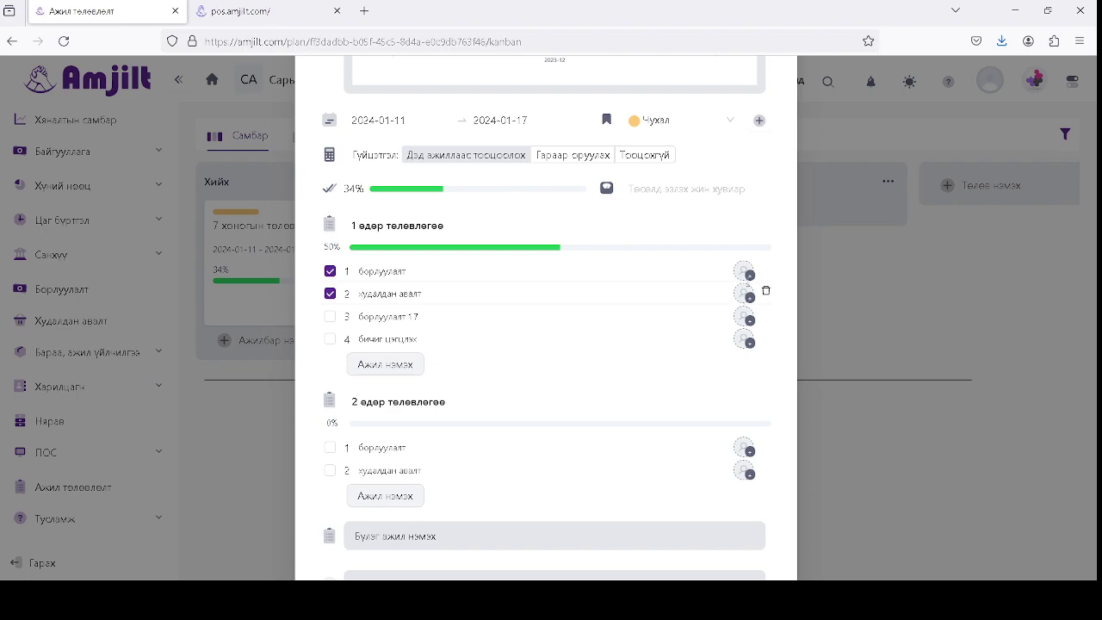
pyautogui.click(749, 278)
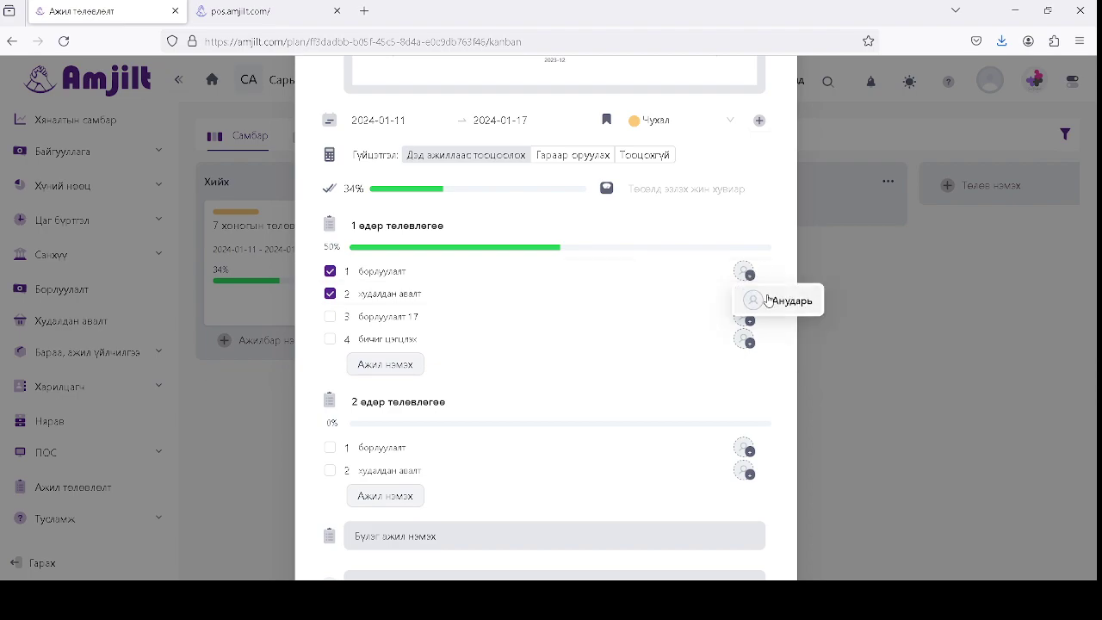
pyautogui.click(771, 302)
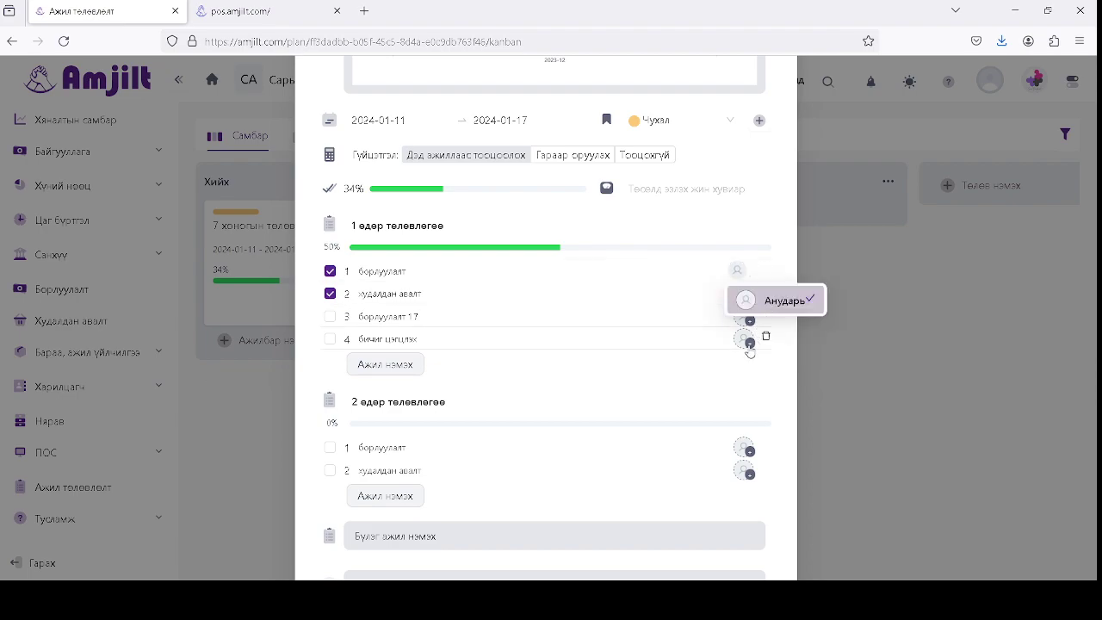
pyautogui.click(748, 343)
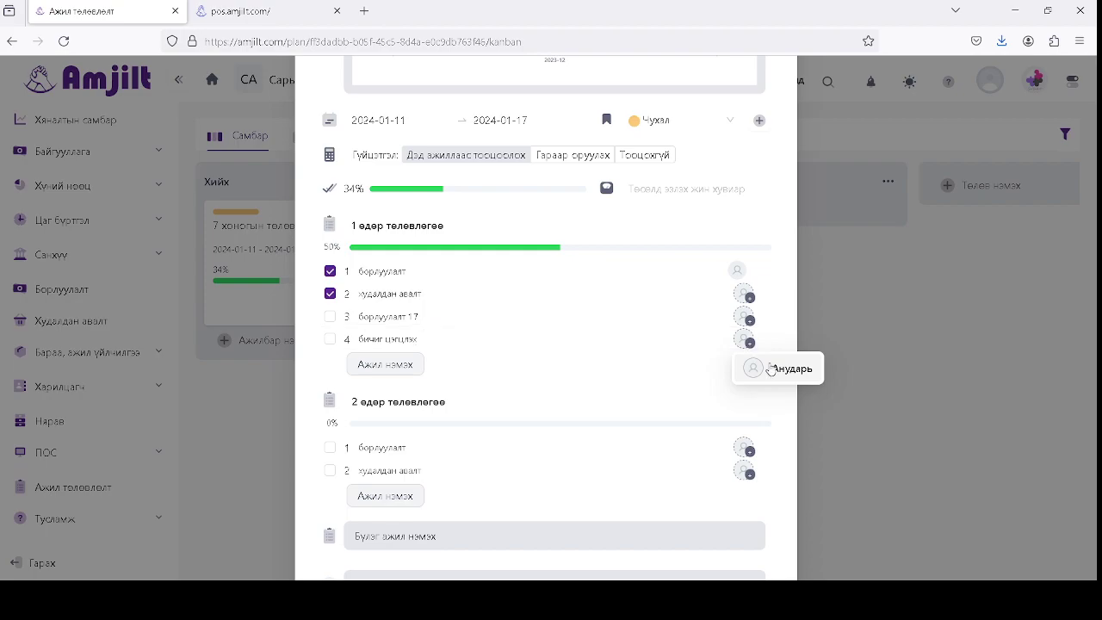
pyautogui.click(771, 368)
pyautogui.click(843, 312)
pyautogui.click(843, 312)
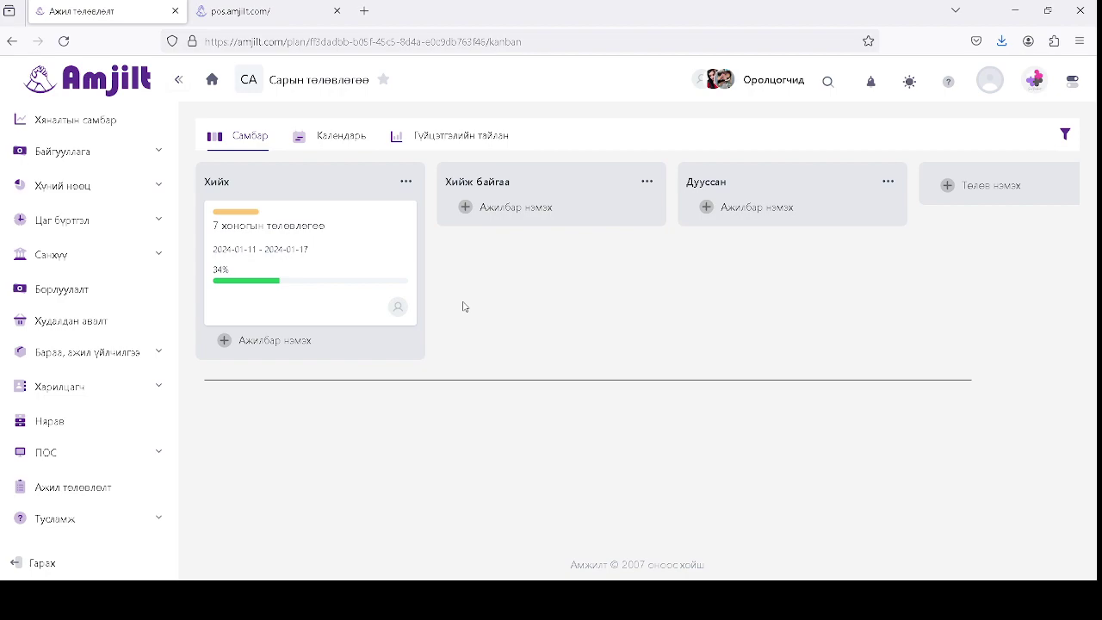
# - Add a new status column named "сарын төлөвлөгөө" at the end of the project board
pyautogui.hscroll(3, 954, 250)
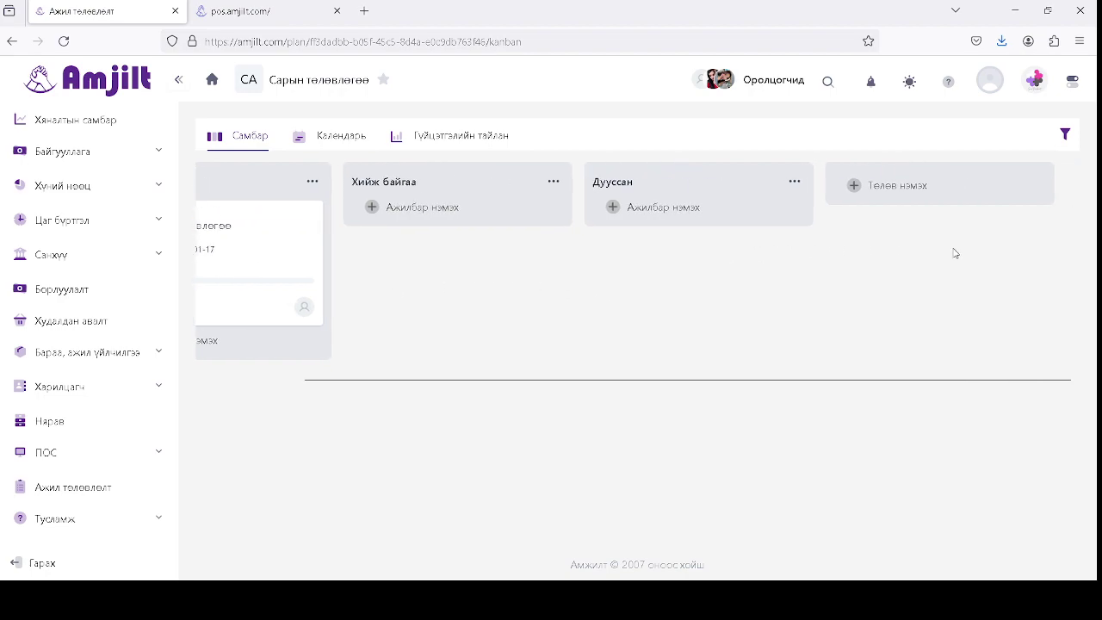
pyautogui.click(855, 185)
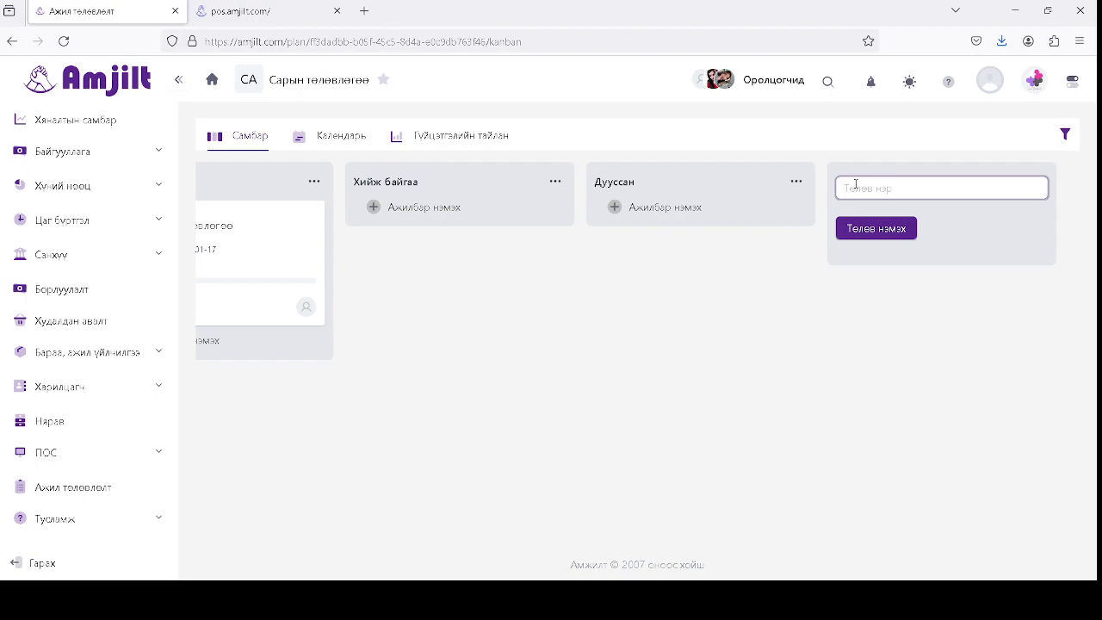
pyautogui.write('сэо')
pyautogui.write('ын төлөвлөгөө')
pyautogui.press('Return')
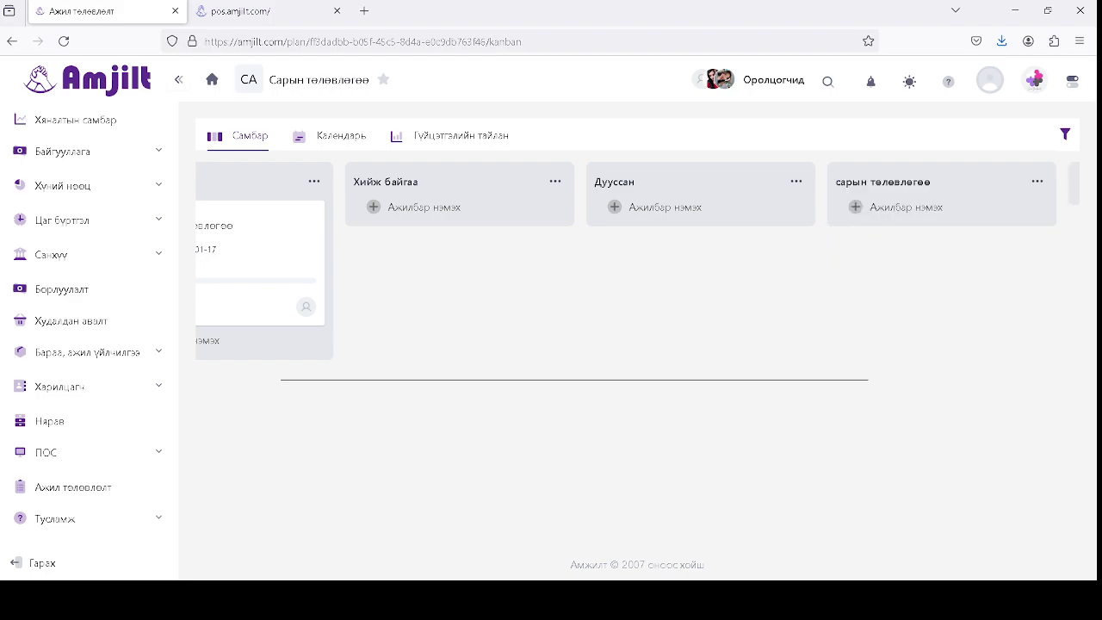
pyautogui.hscroll(-2, 566, 241)
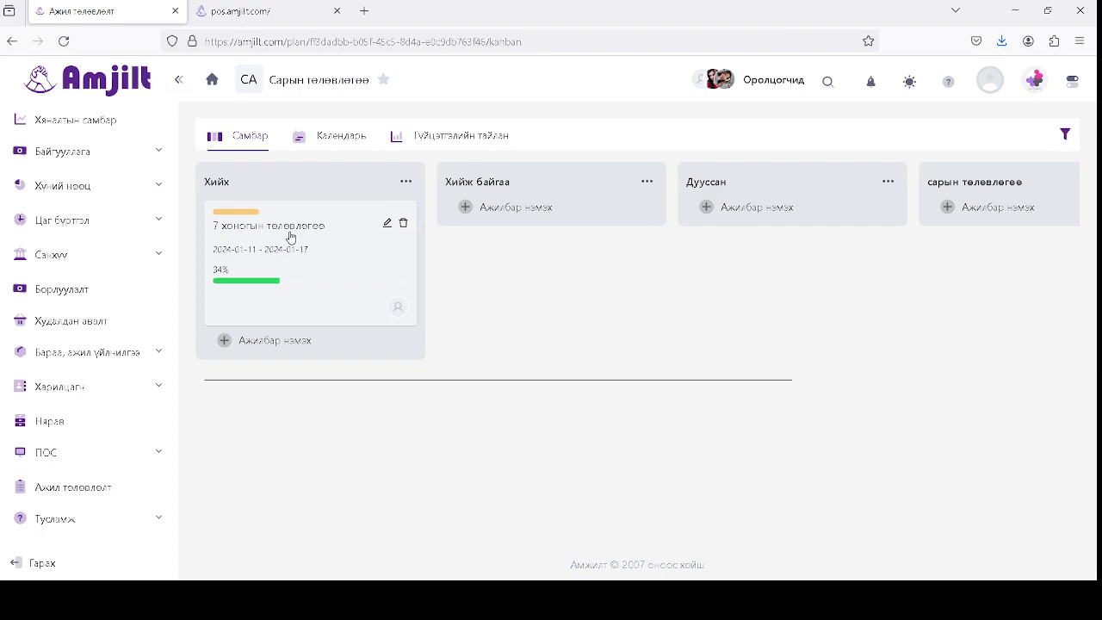
pyautogui.moveTo(326, 227); pyautogui.dragTo(340, 192)
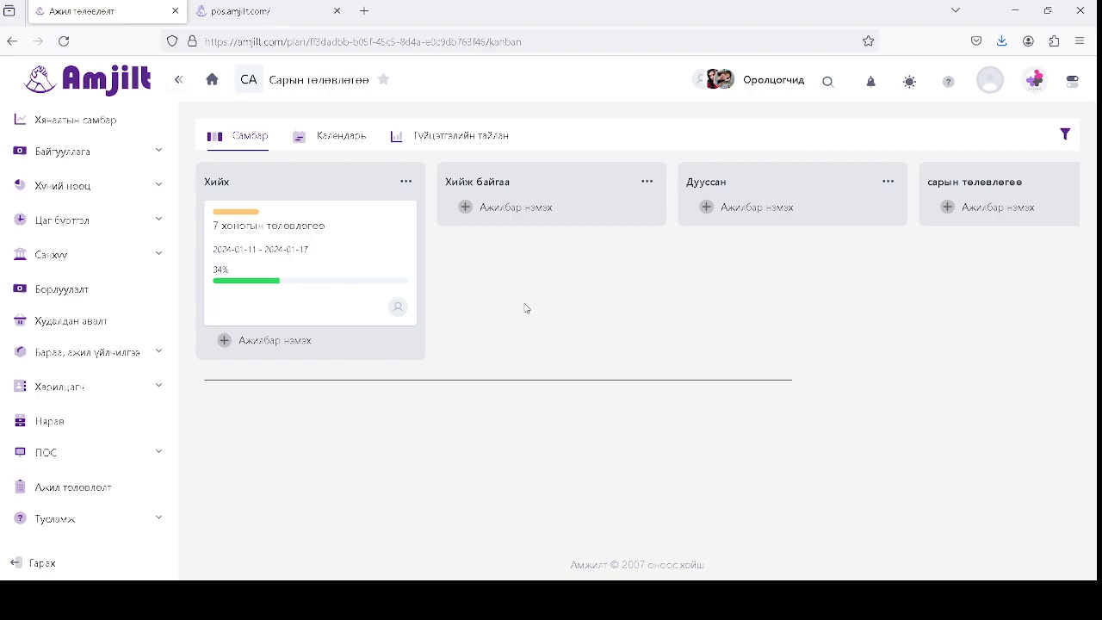